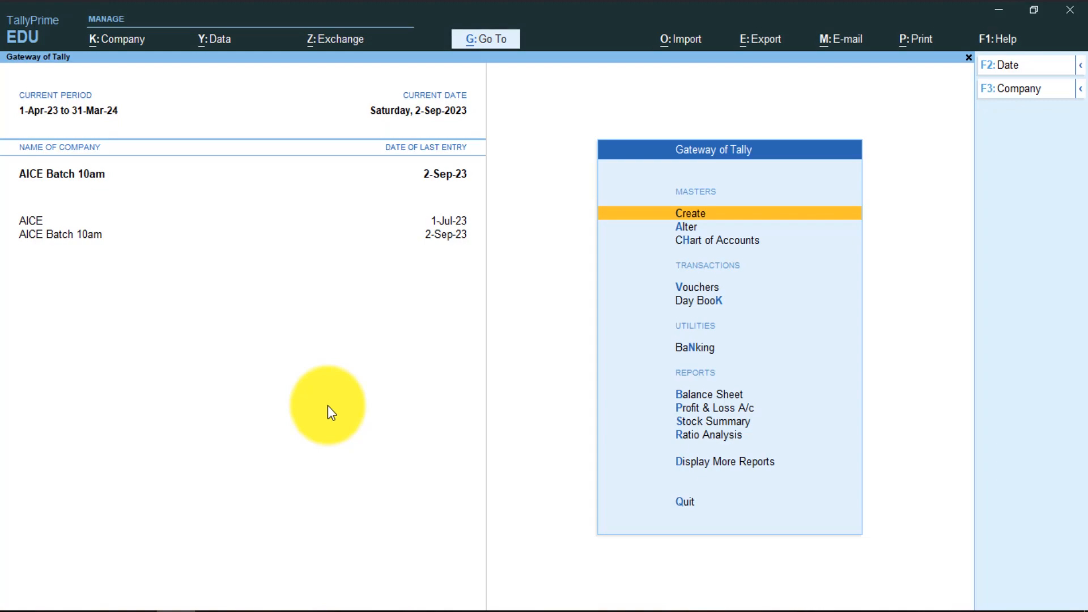
Enable Cost Tracking in the company features of AICE Batch 10am and save the features.
key(Down)
key(F11)
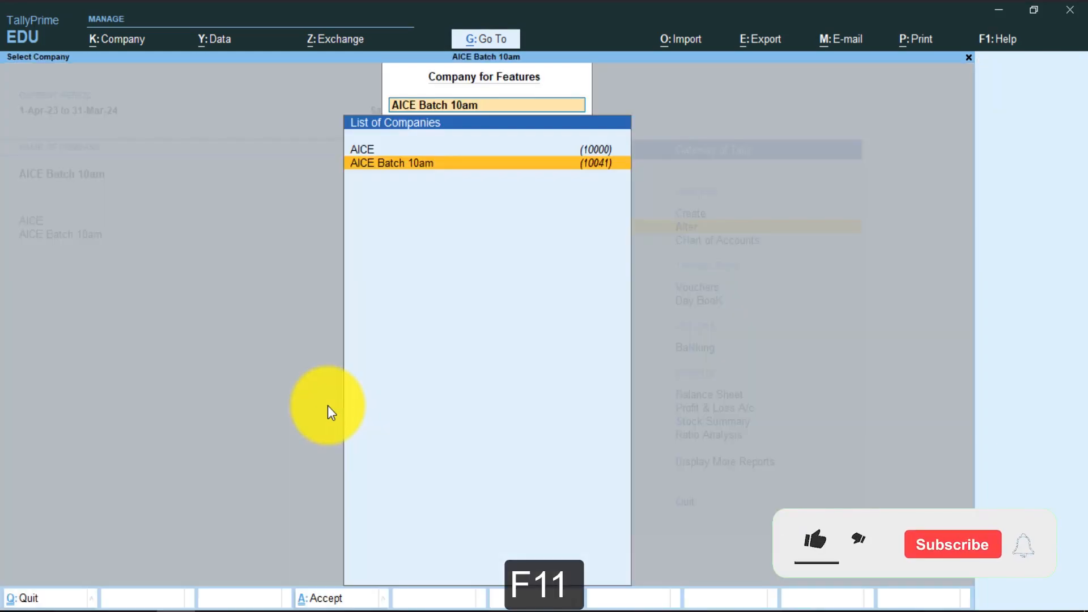
key(Return)
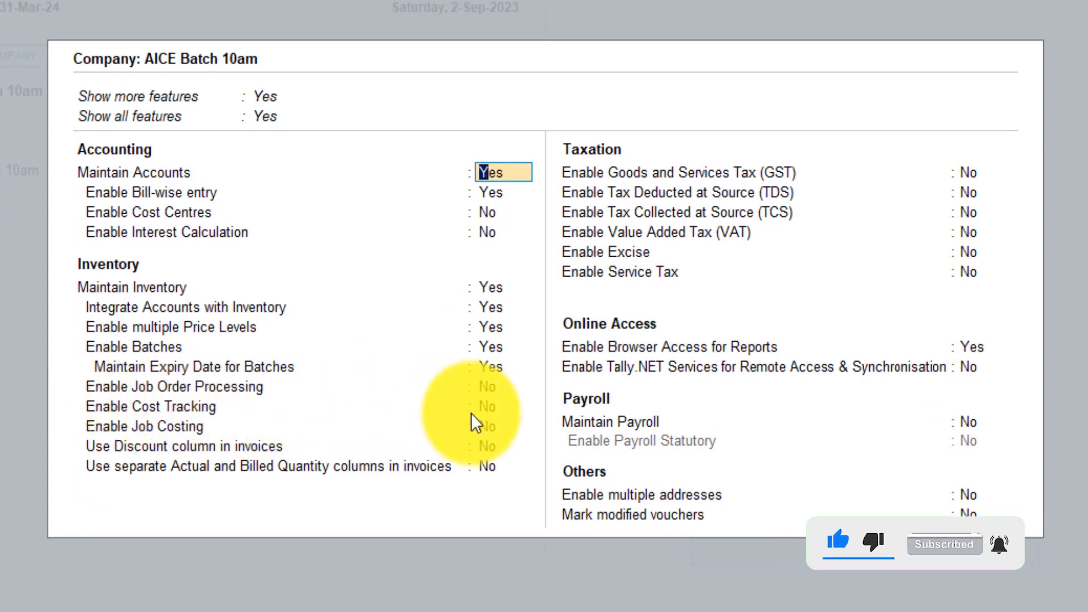
click(489, 407)
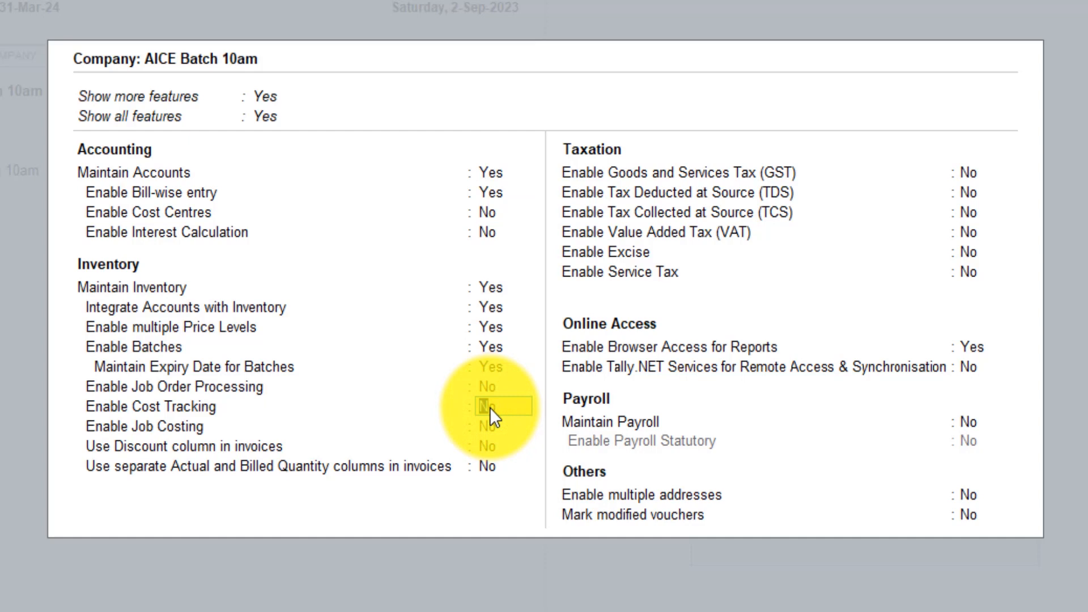
text(y)
key(Return)
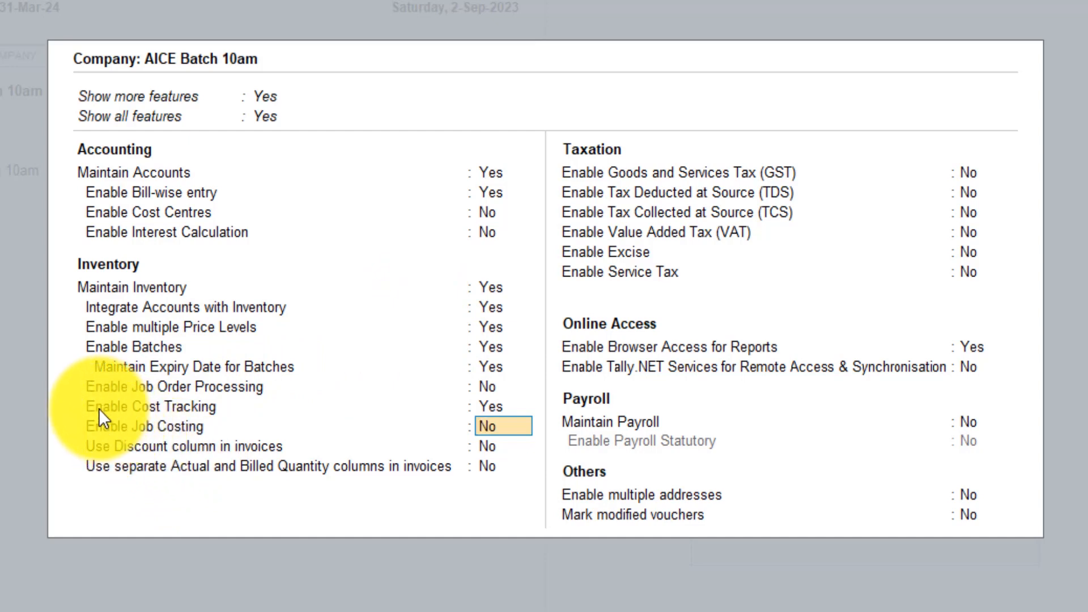
click(490, 406)
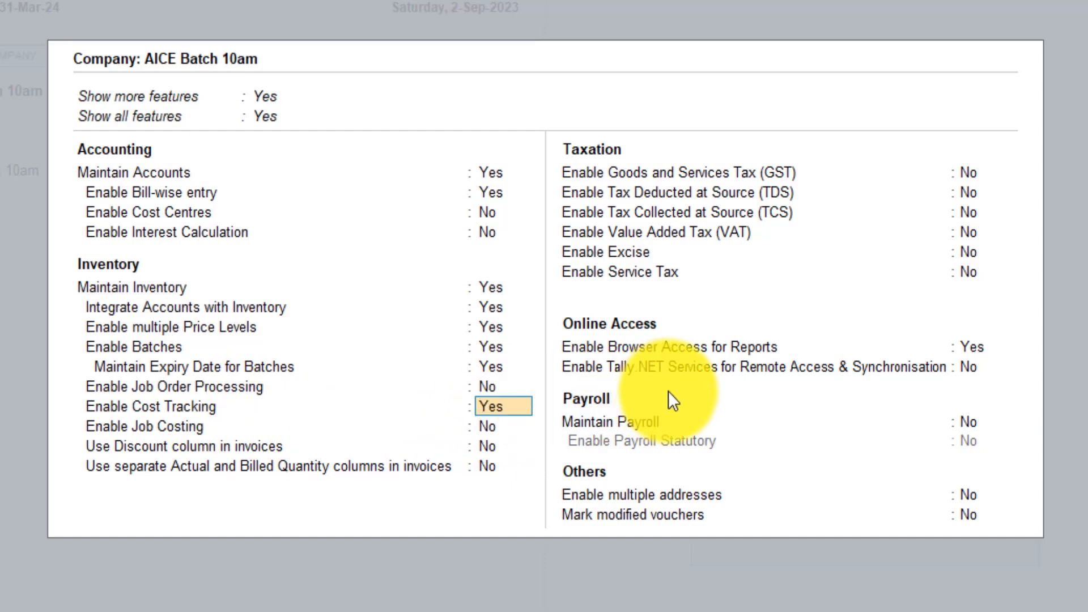
key(ctrl+a)
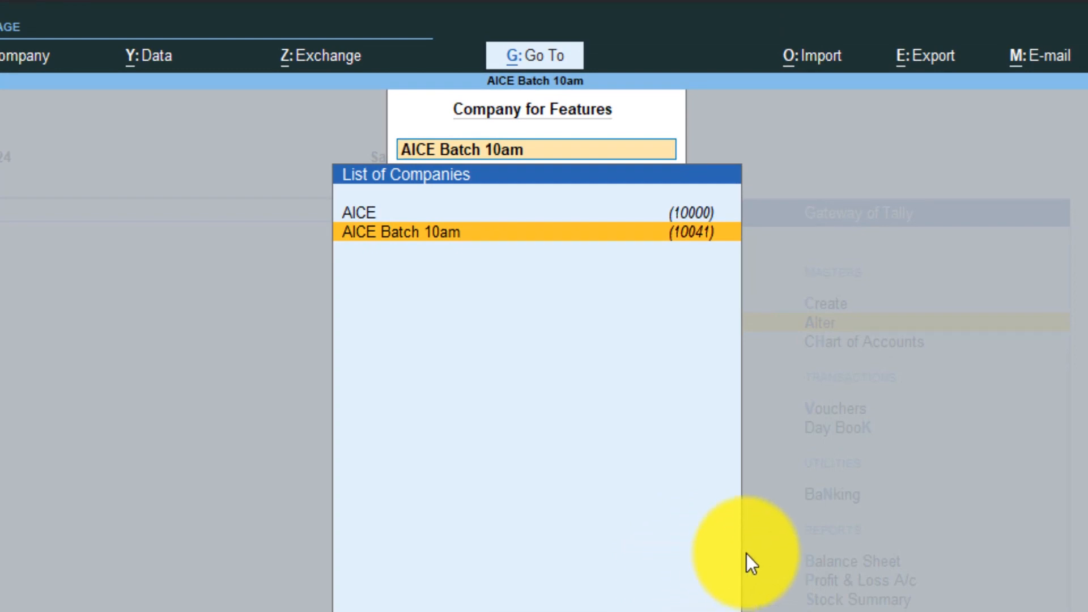
key(Escape)
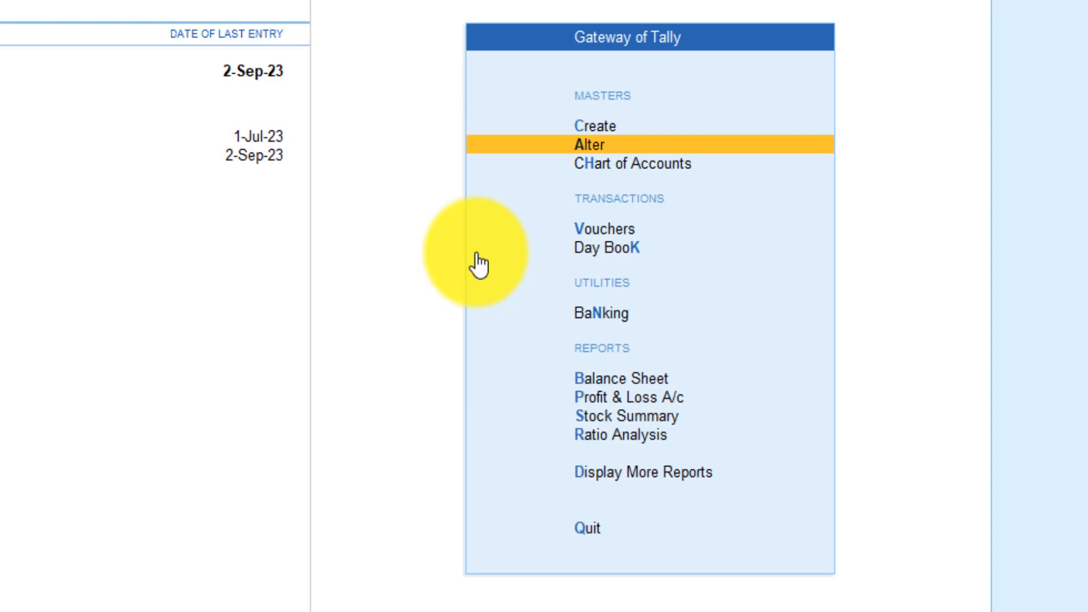
Open the Direct Expenses group for alteration.
key(Up)
key(Down)
key(Return)
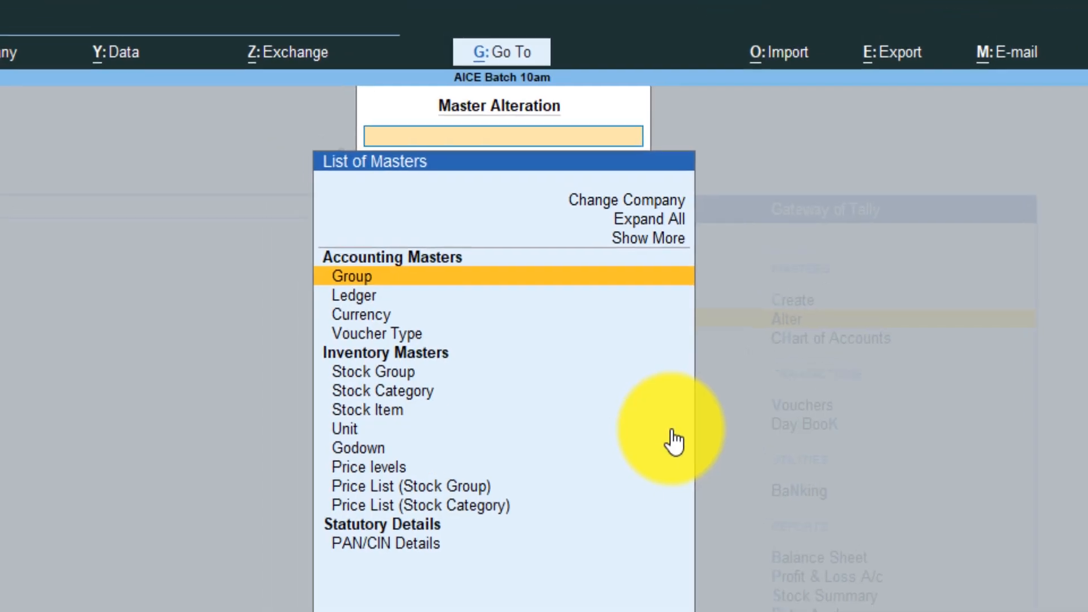
key(Down)
key(Down)
key(Down)
key(Down)
key(Up)
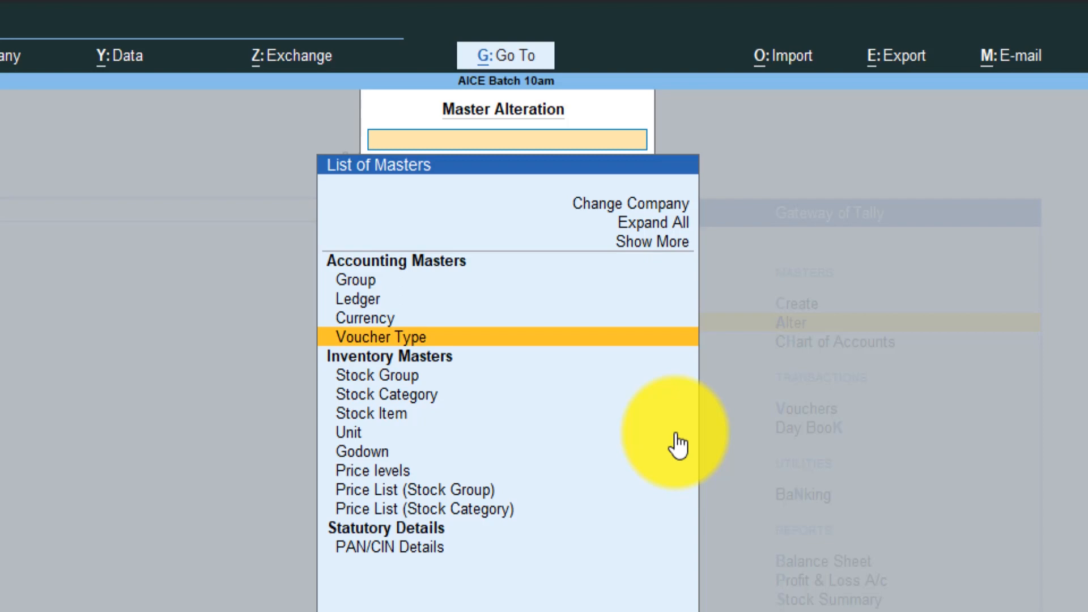
key(Up)
key(Up)
key(Up)
key(Return)
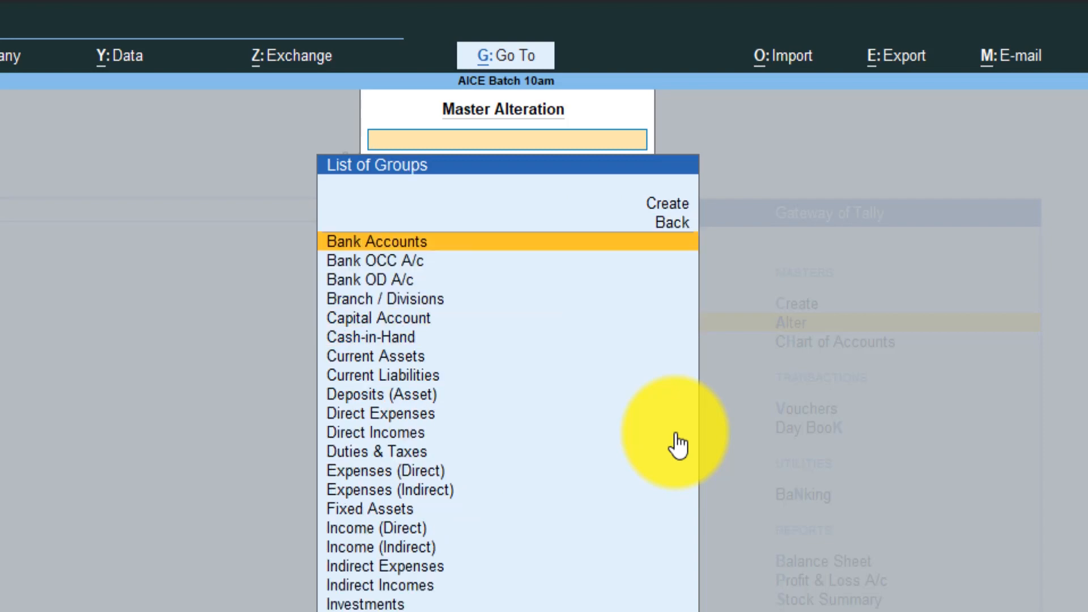
text(Di)
key(Down)
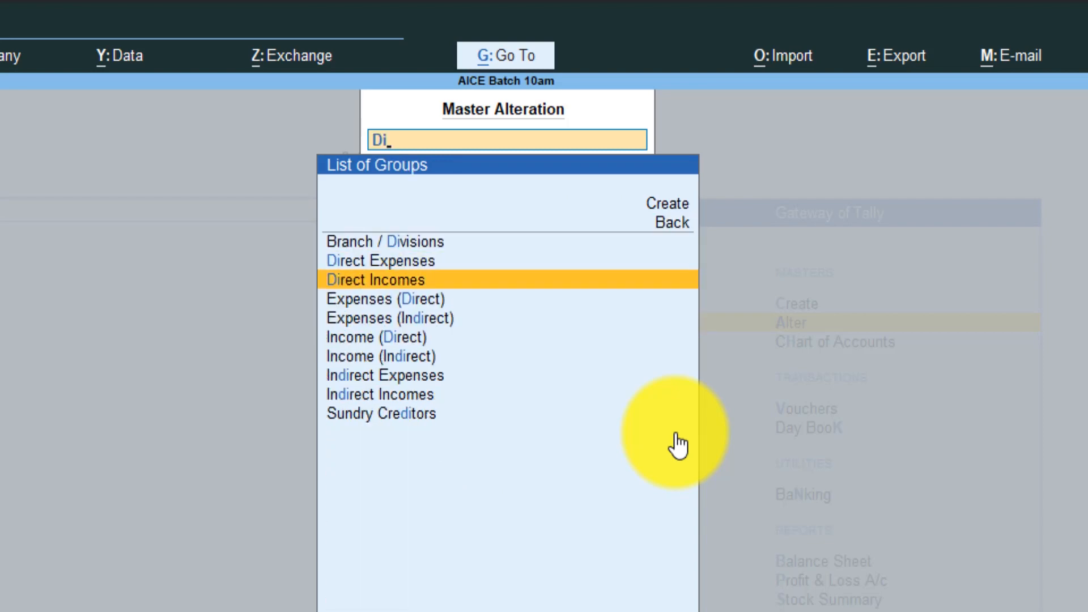
key(Up)
key(Return)
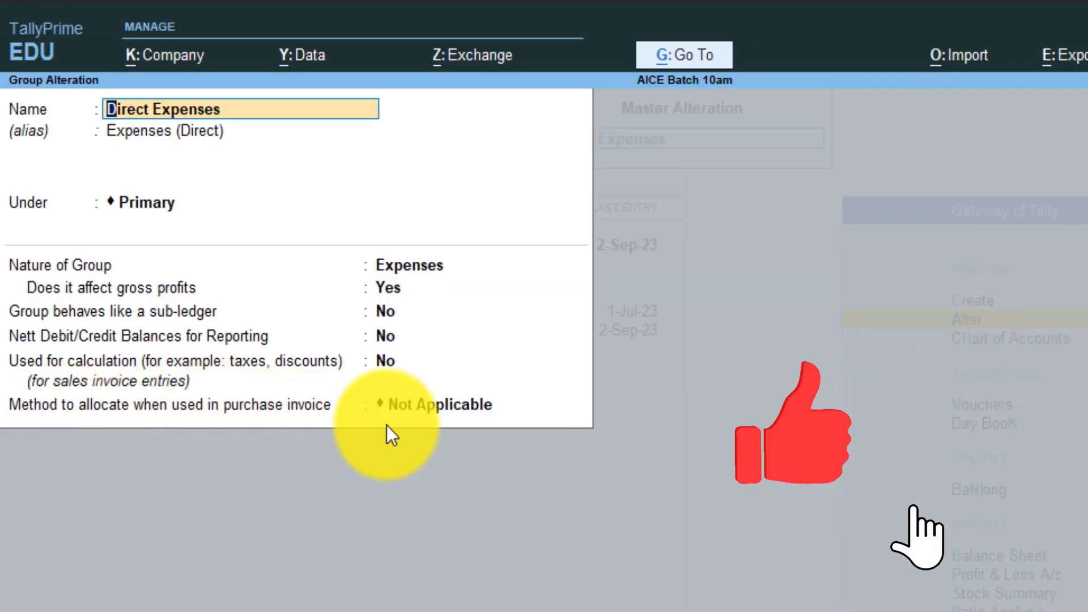
Set the Direct Expenses group's purchase invoice allocation method to Appropriate by Qty and return to the list of masters.
click(434, 407)
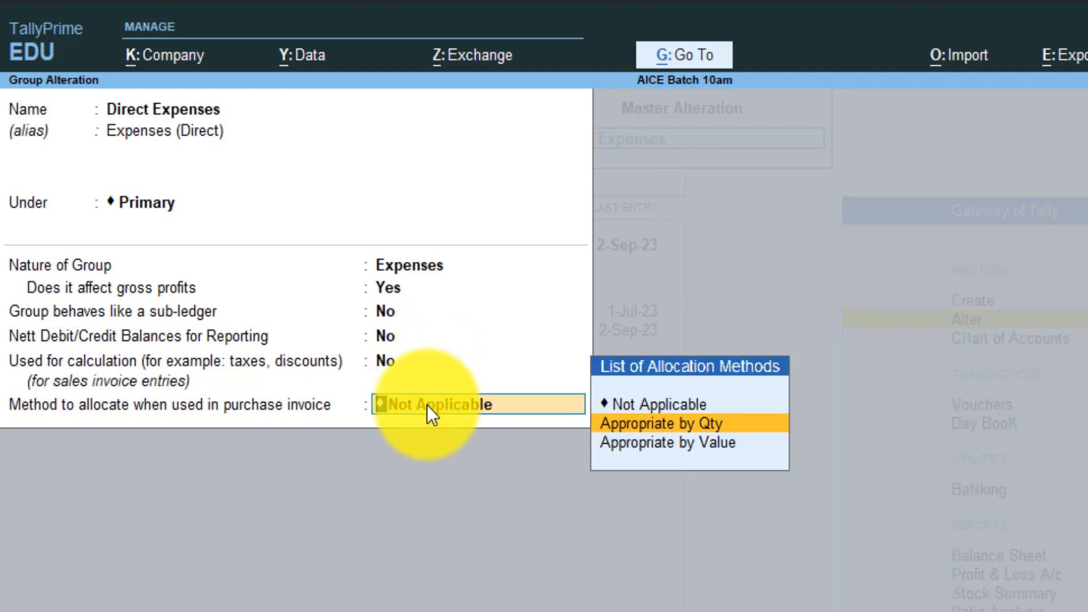
click(666, 427)
key(Return)
click(580, 415)
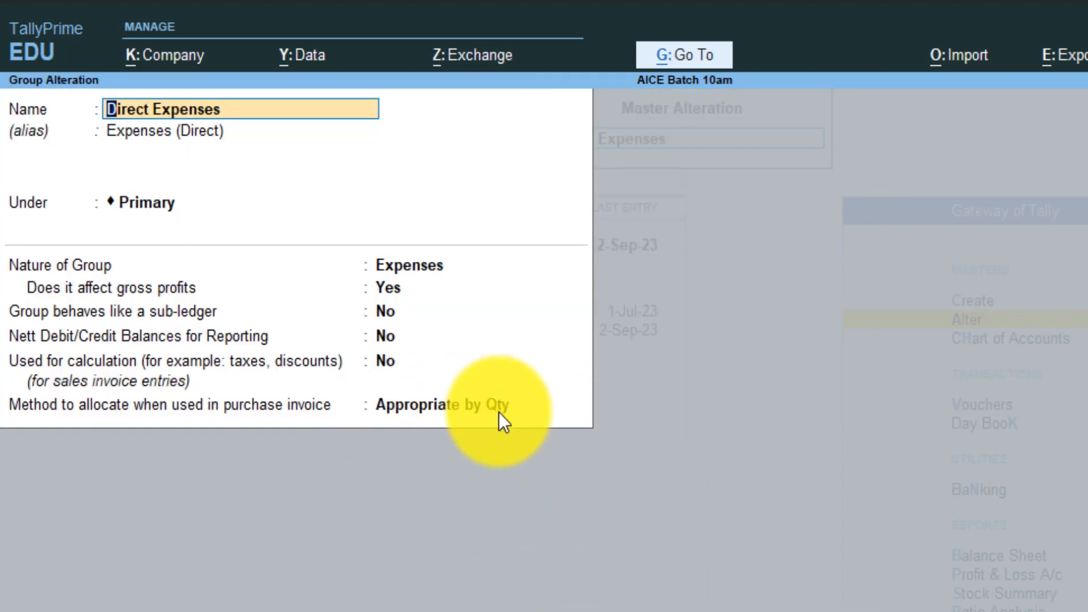
key(Escape)
key(Escape)
key(Return)
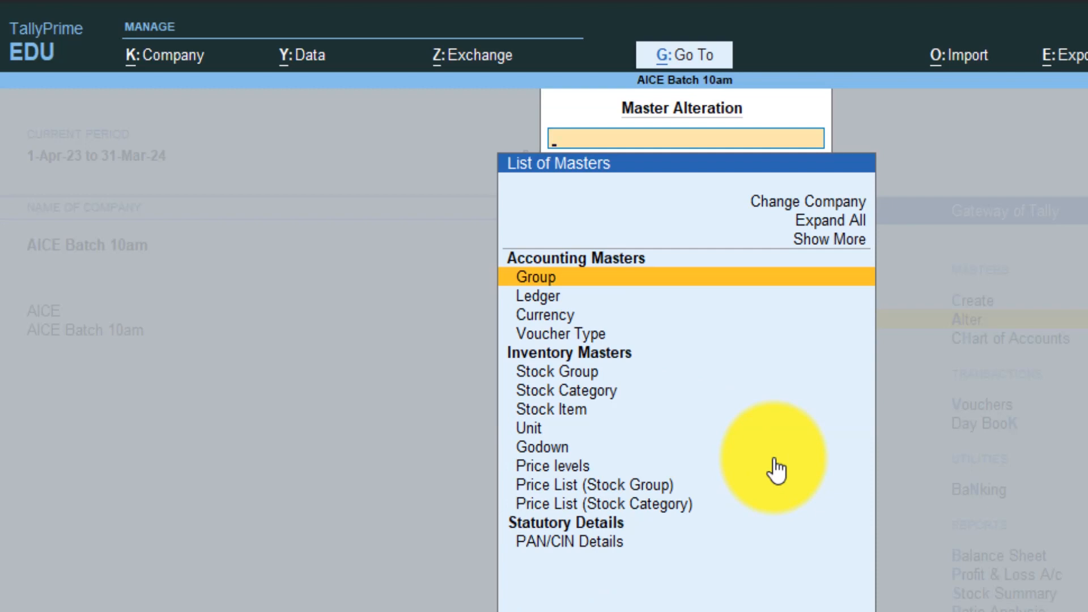
Start a new ledger named Additional Cost under the Direct Expenses group.
key(Down)
key(Return)
key(alt+c)
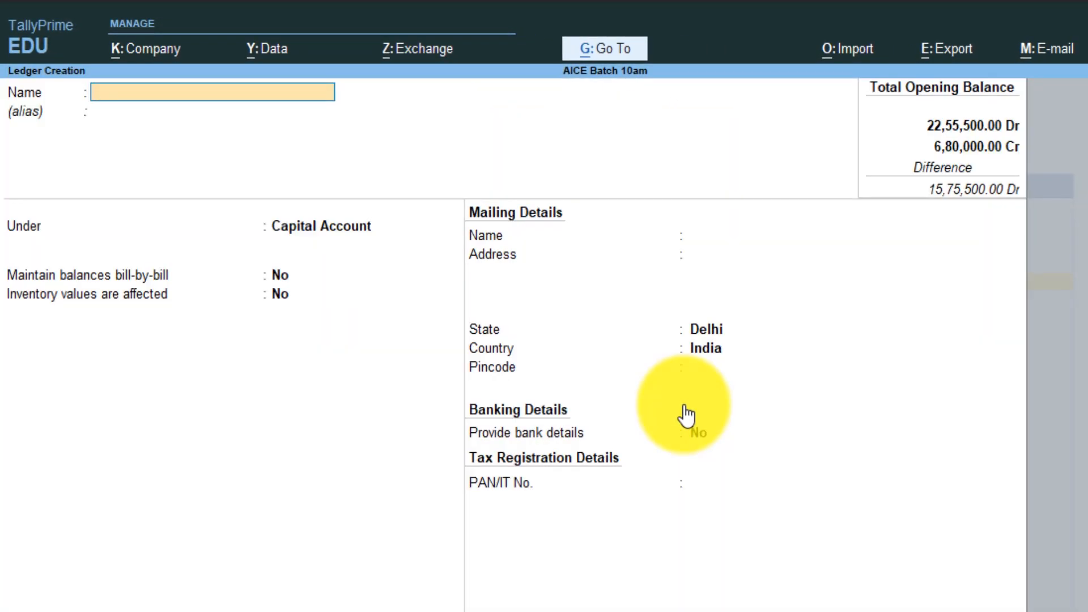
text(Additional Cost)
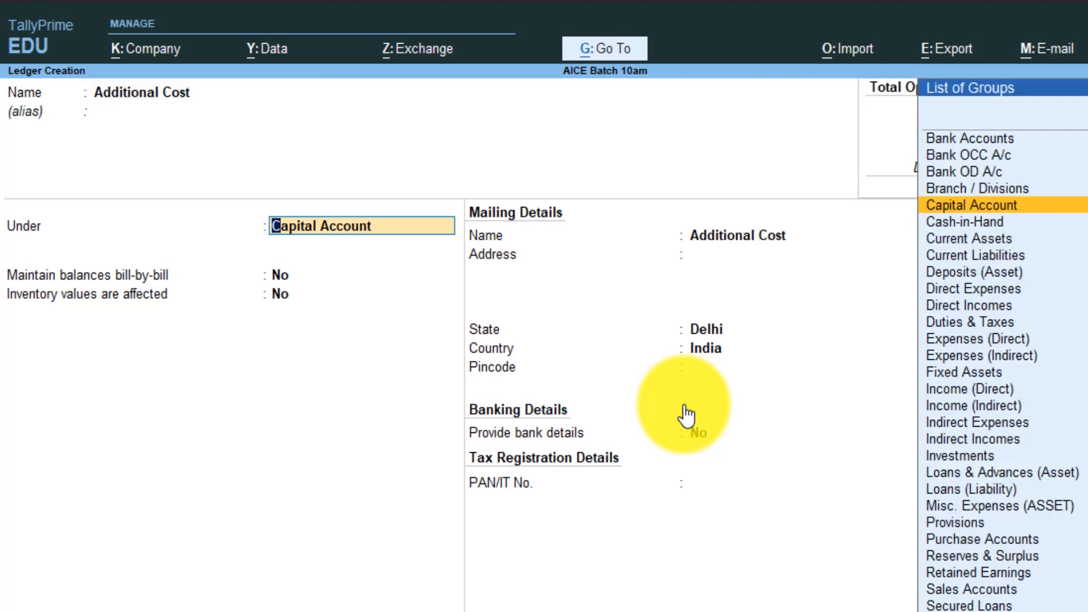
text(Di)
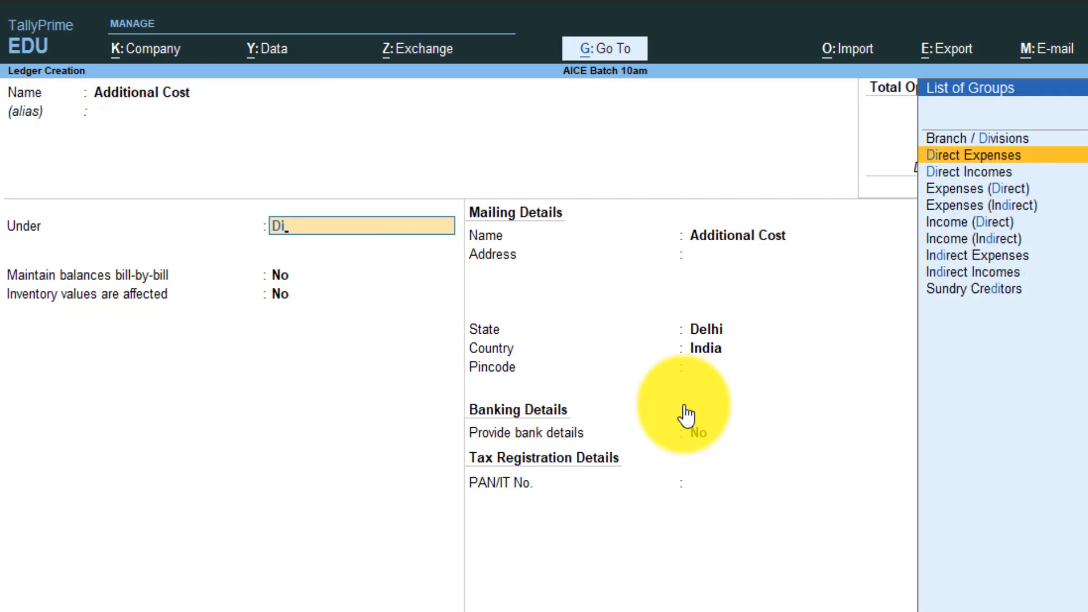
key(Return)
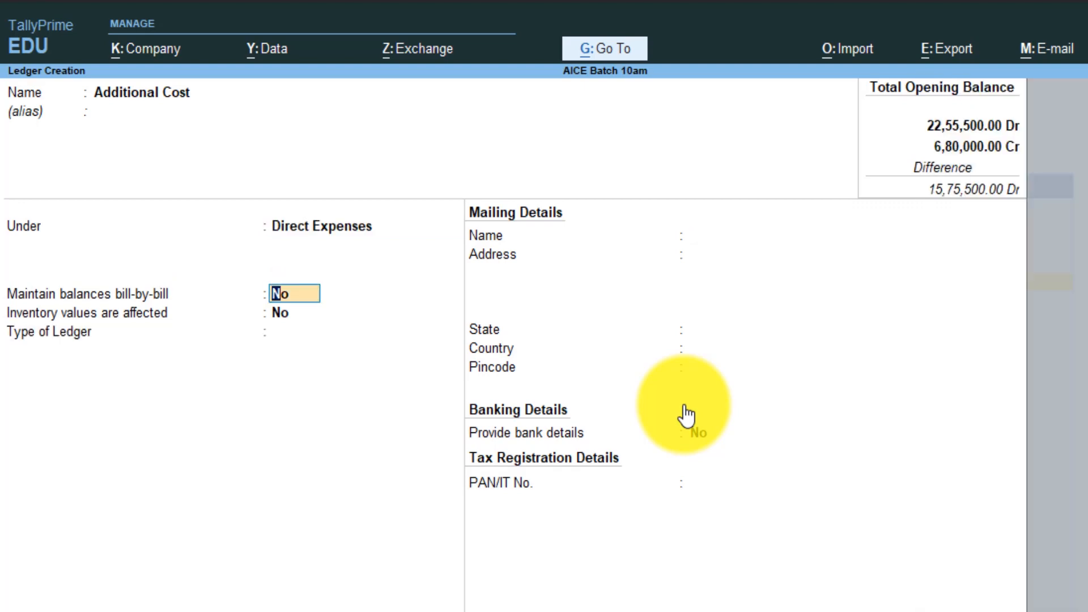
Turn on bill-by-bill balances for the Additional Cost ledger, set its type to Not Applicable and save it.
text(y)
key(Return)
key(Return)
key(Return)
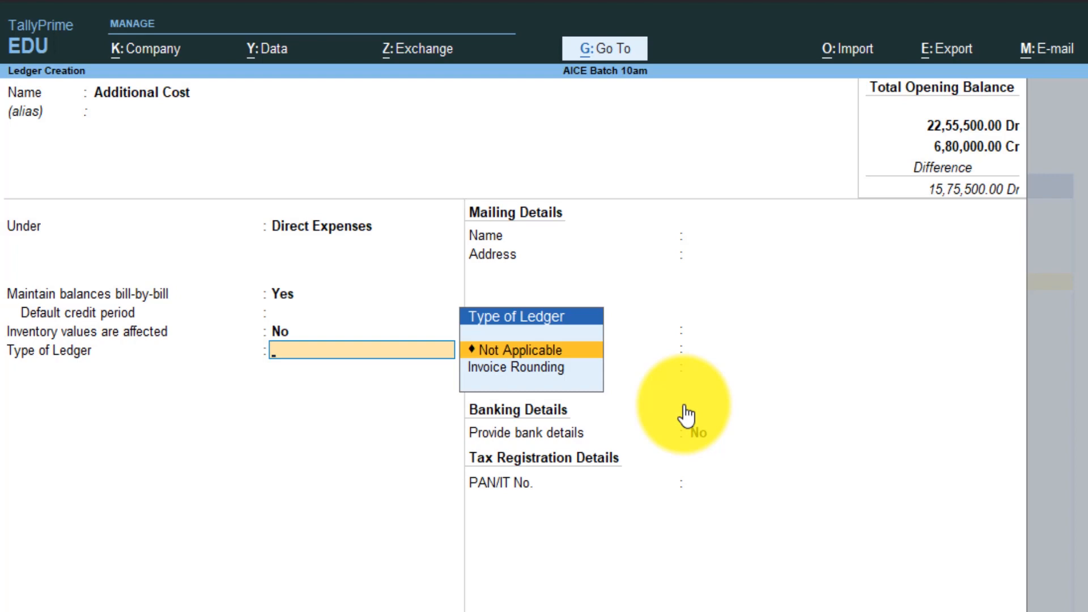
key(Return)
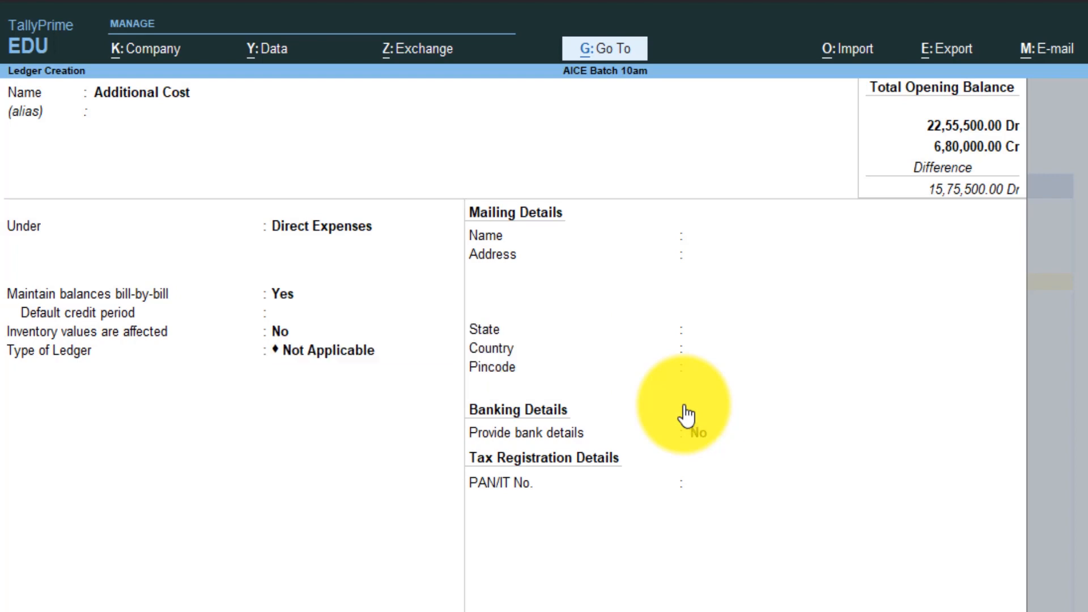
key(ctrl+a)
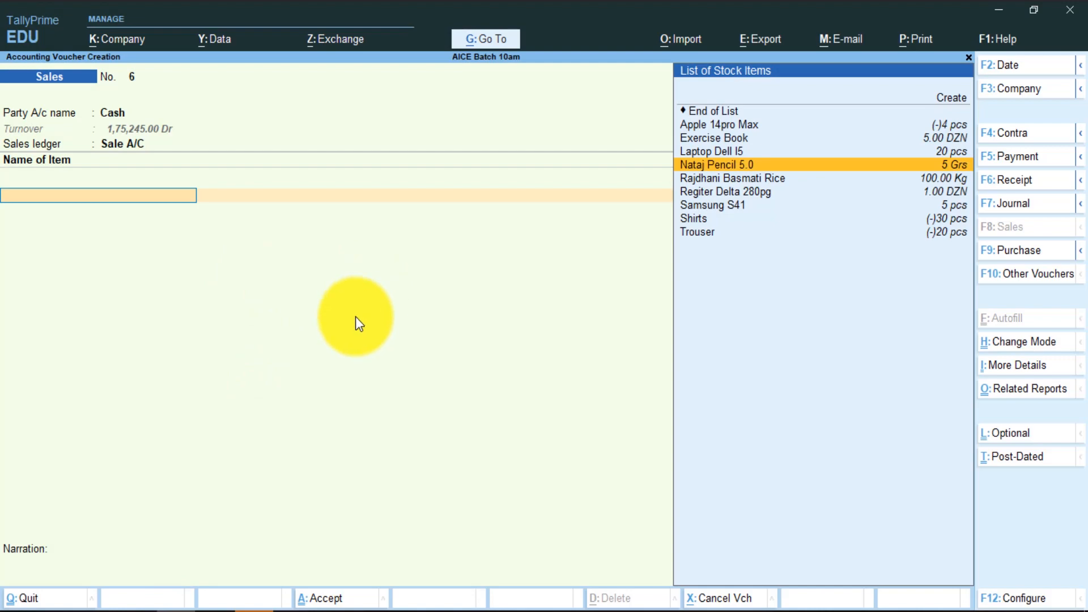
Switch the voucher to Purchase and choose Purchase A/C as the purchase ledger.
click(355, 317)
click(1011, 250)
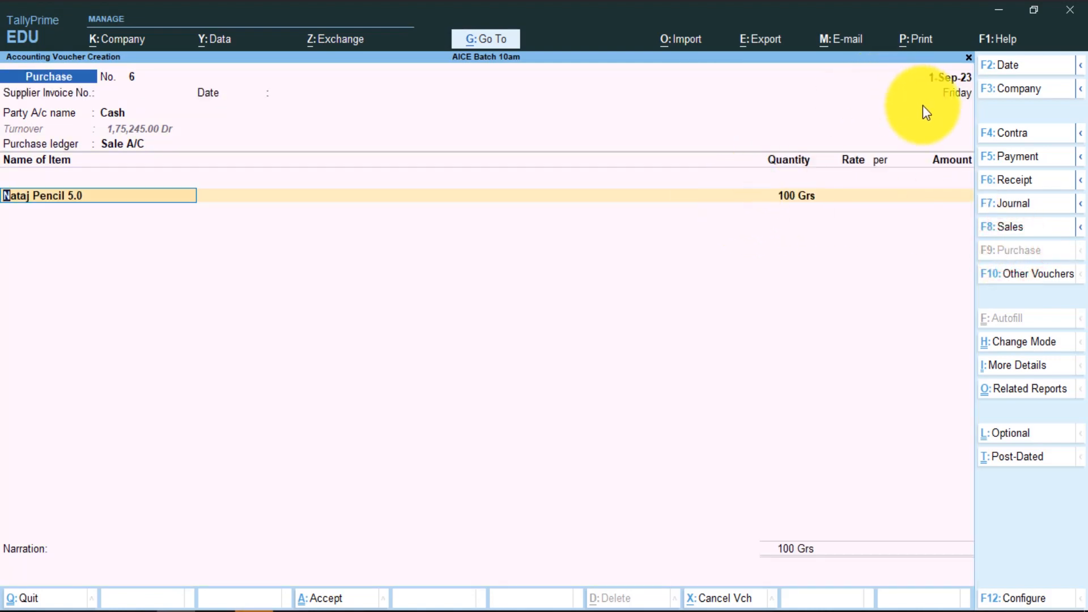
click(124, 145)
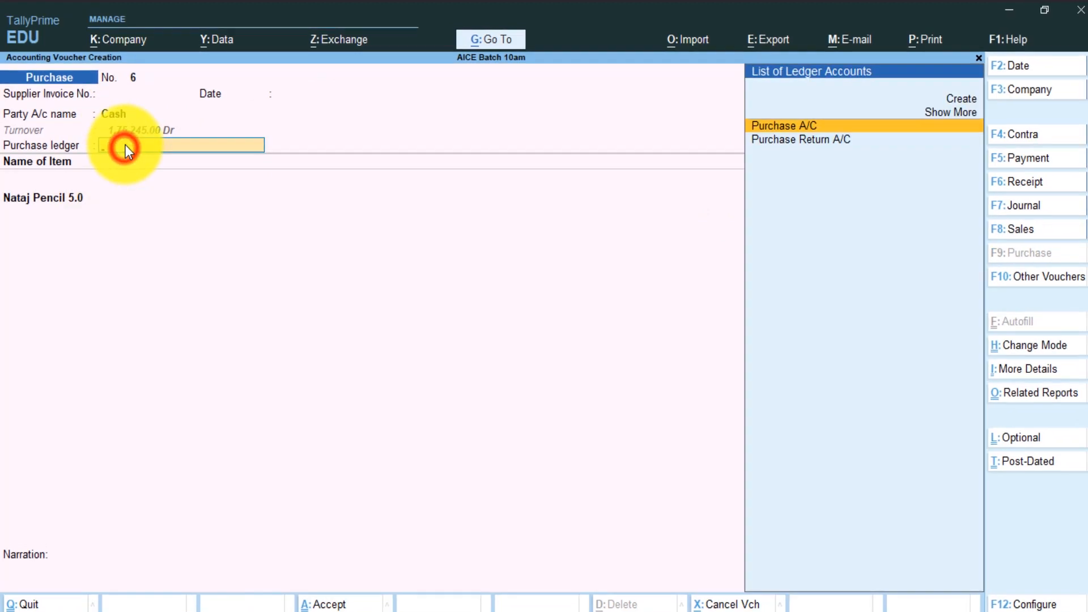
key(Return)
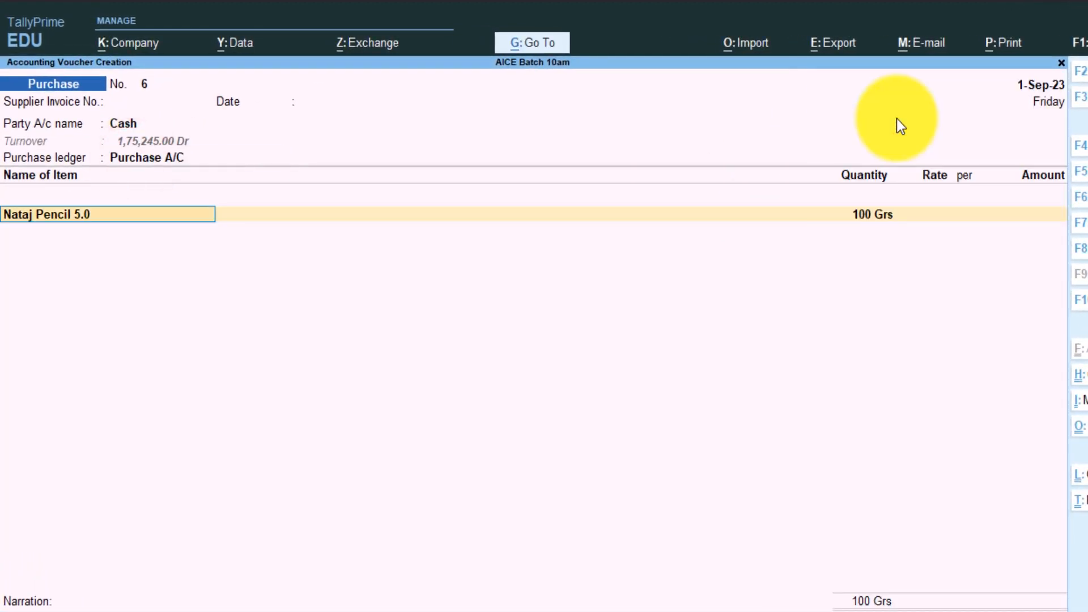
Allocate 100 Grs of Nataj Pencil 5.0 to Main Location at a rate of 100.00.
click(879, 217)
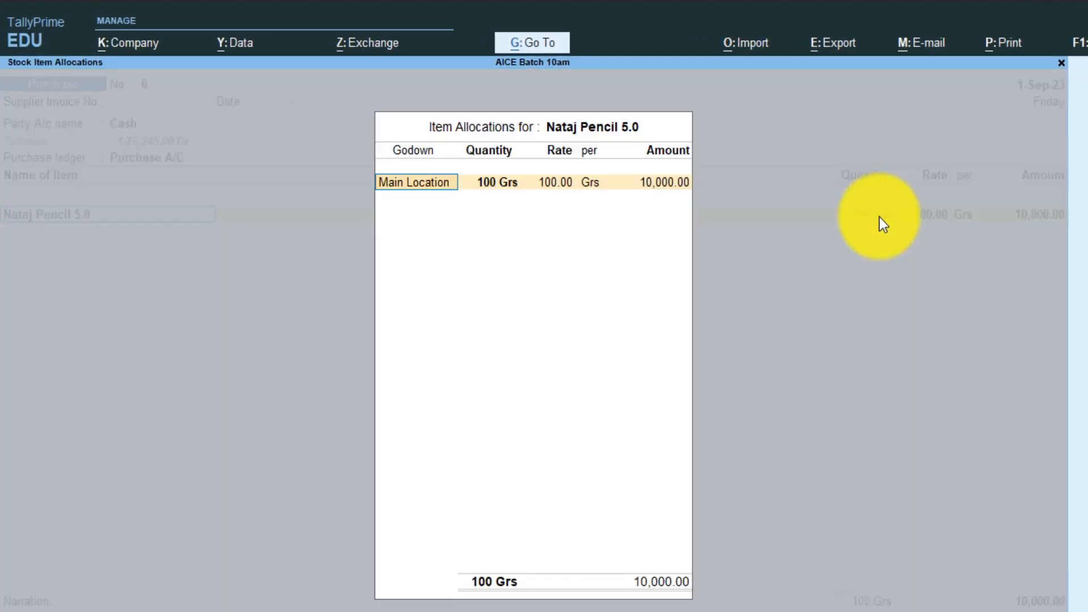
key(Return)
key(Return)
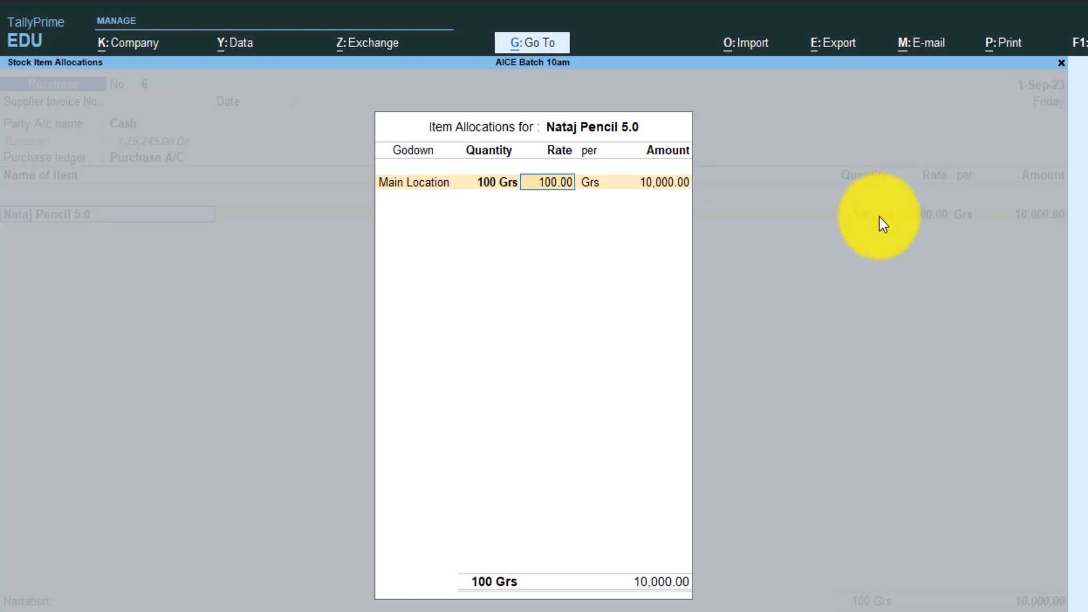
key(Return)
key(Return)
key(Return)
Add the stock item Regiter Delta 280pg to the purchase voucher and allocate it to Main Location.
key(Down)
key(Down)
key(Down)
key(Down)
key(Down)
key(Down)
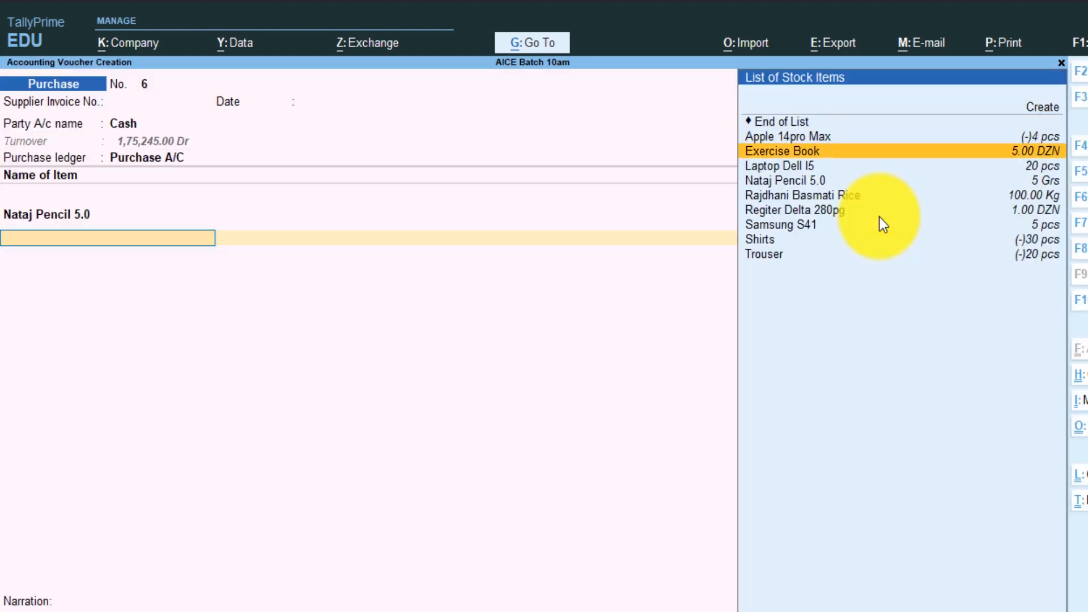
key(Down)
key(Return)
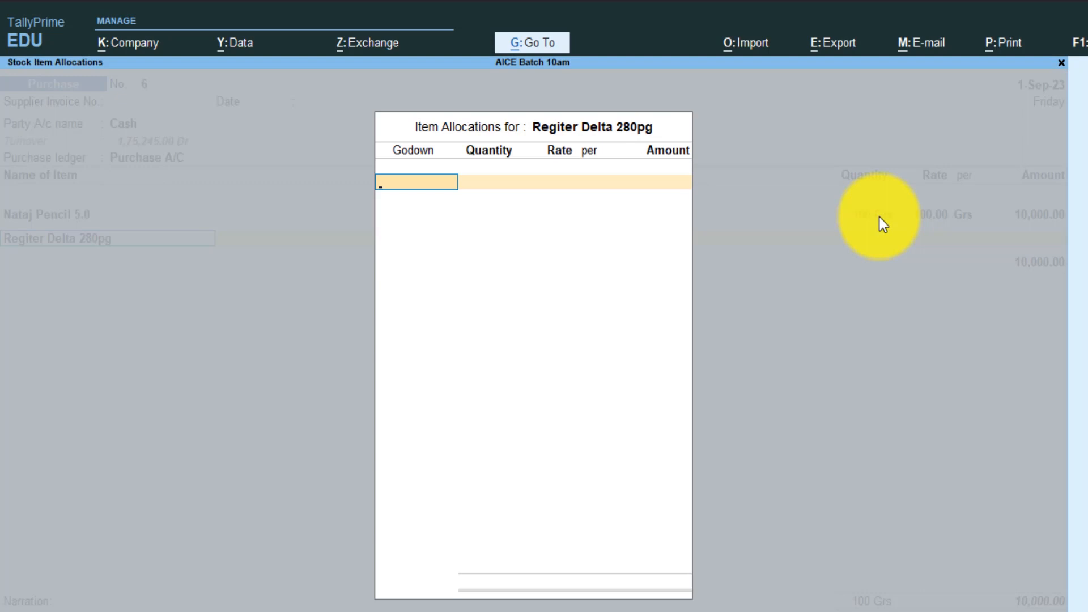
key(Down)
key(Down)
key(Down)
key(Return)
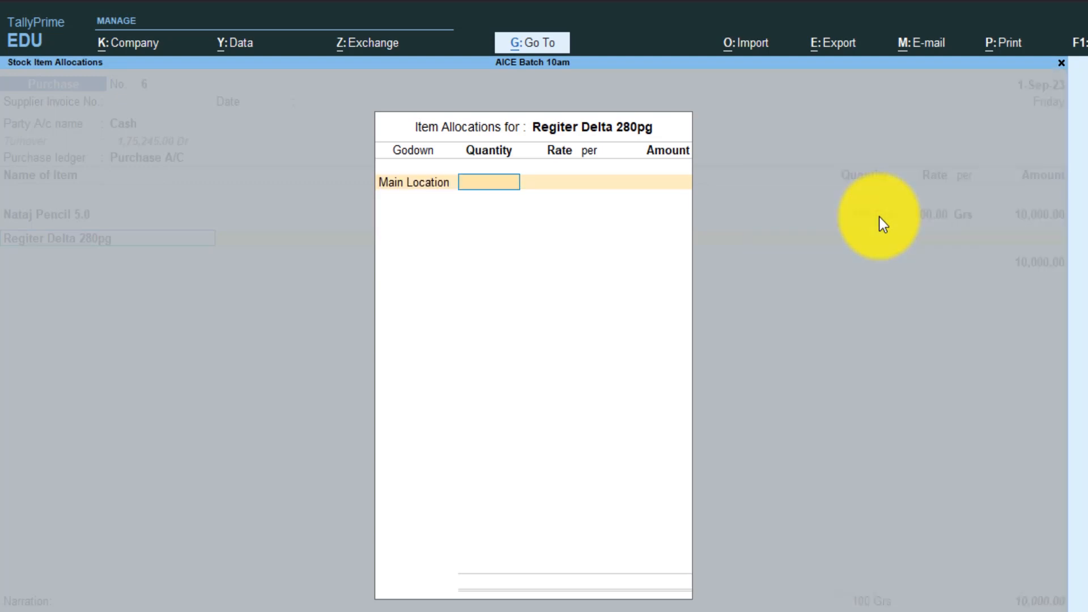
Enter 1000 DZN at a rate of 200.00 for Regiter Delta 280pg and end the item list.
text(500)
key(Return)
key(BackSpace)
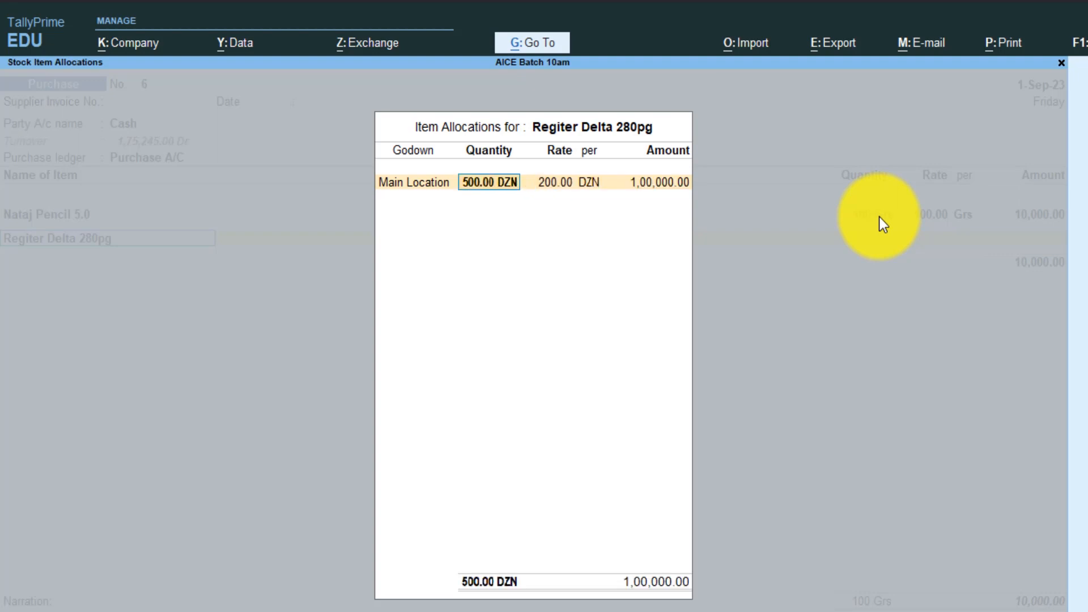
text(1000)
key(Return)
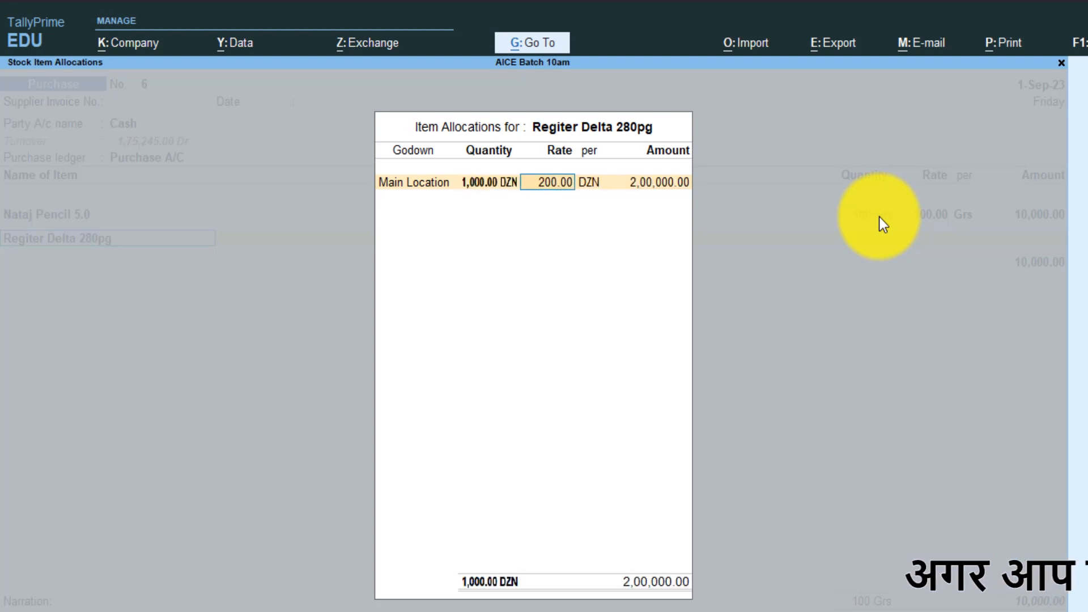
key(Return)
key(Return)
key(Return)
key(Return)
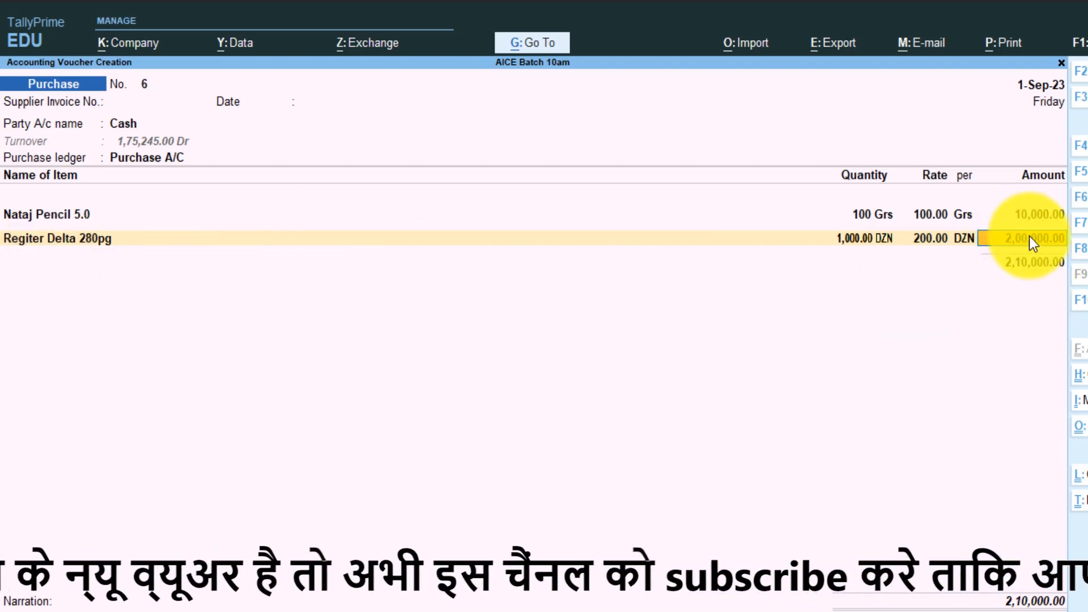
key(Return)
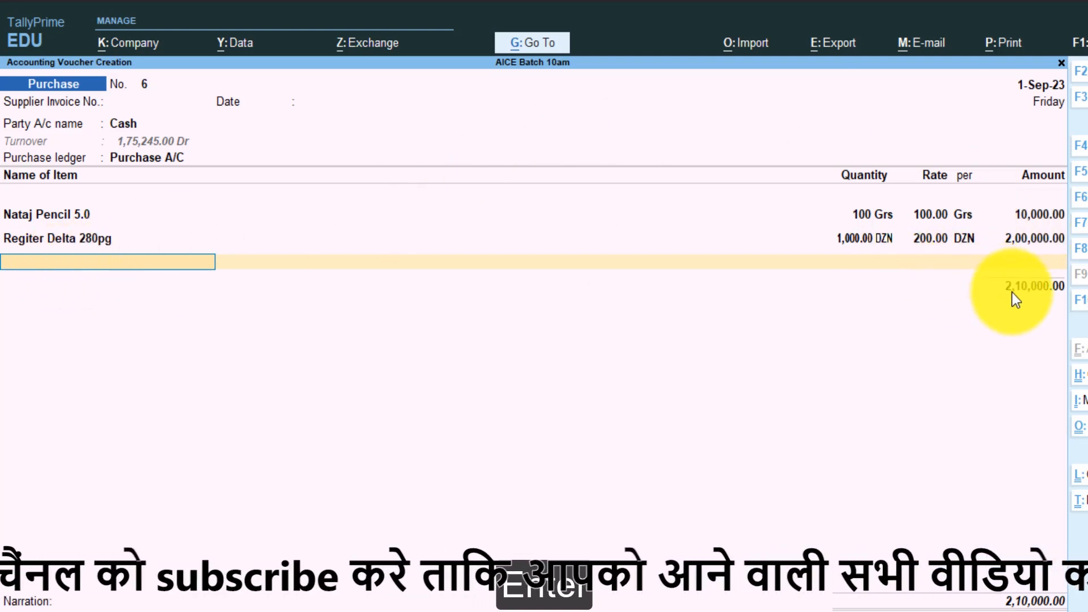
key(Return)
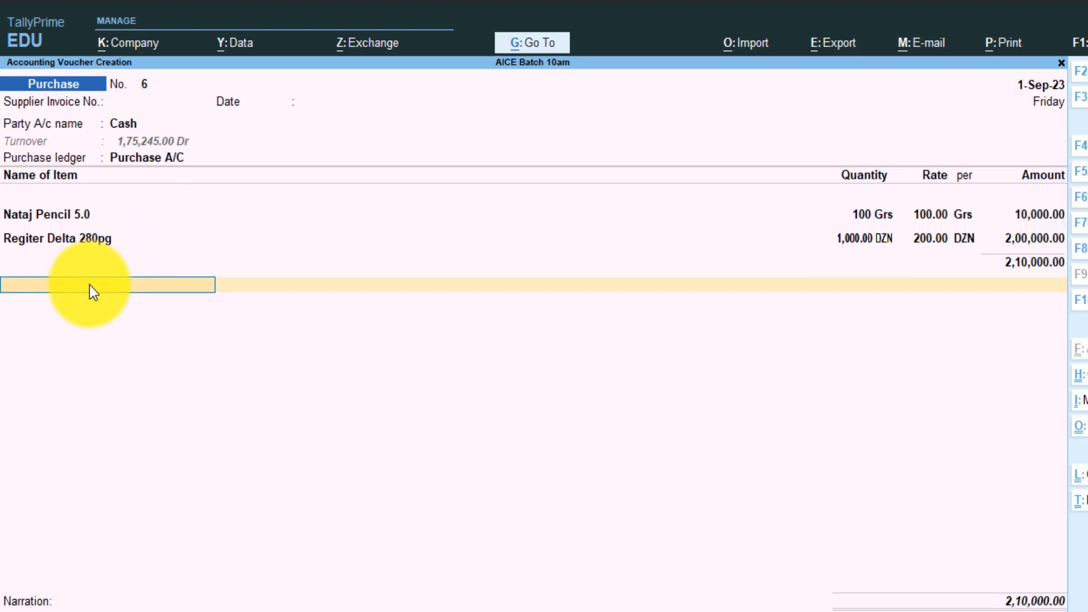
Add the Additional Cost ledger beneath the stock items of the purchase voucher with an amount of 5000.
text(Ad)
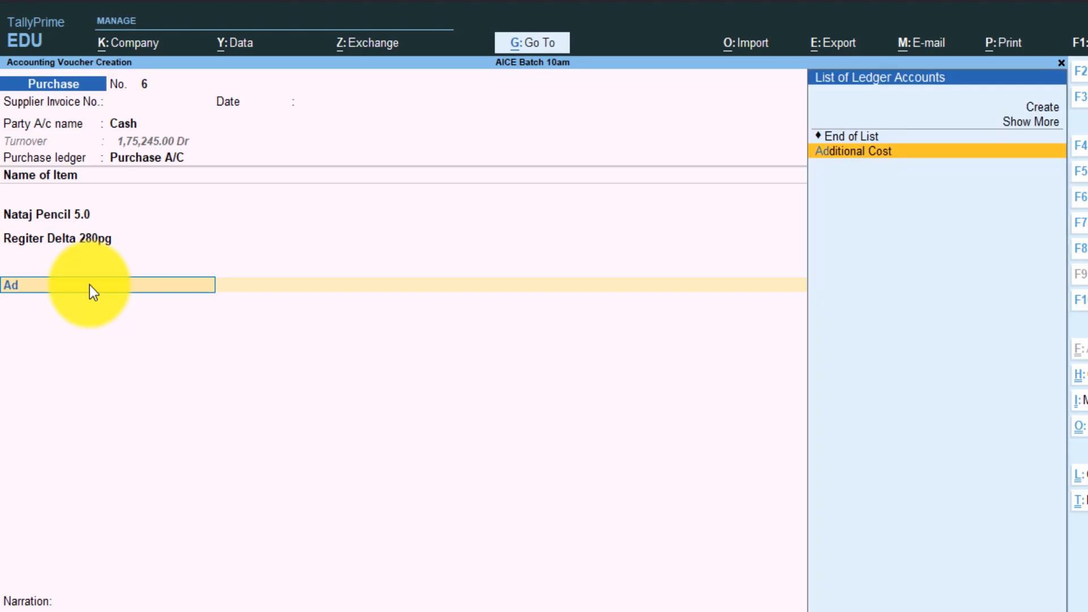
key(Return)
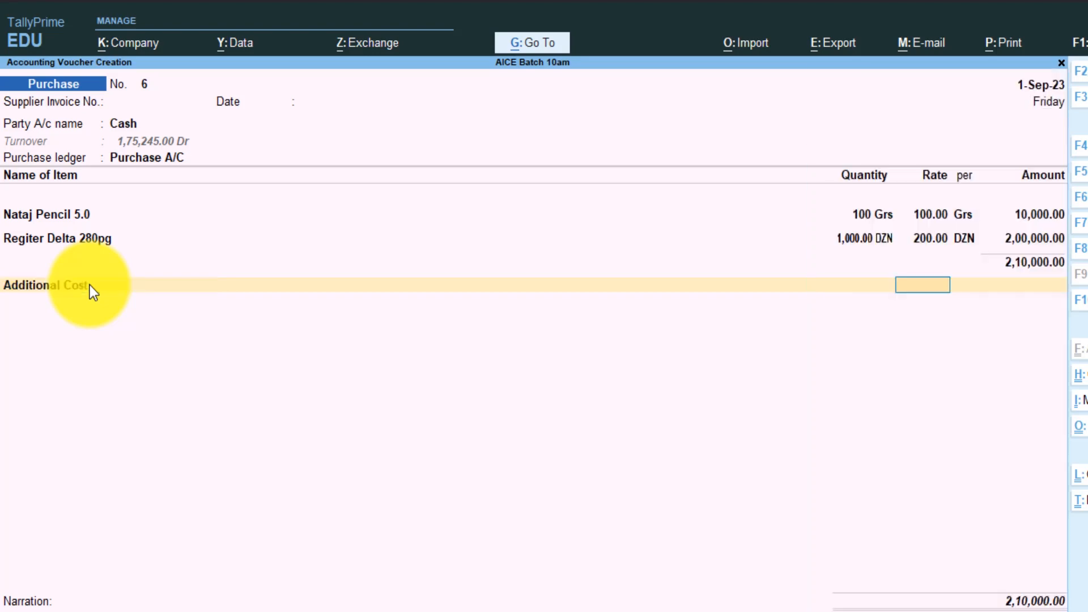
key(Return)
text(2000)
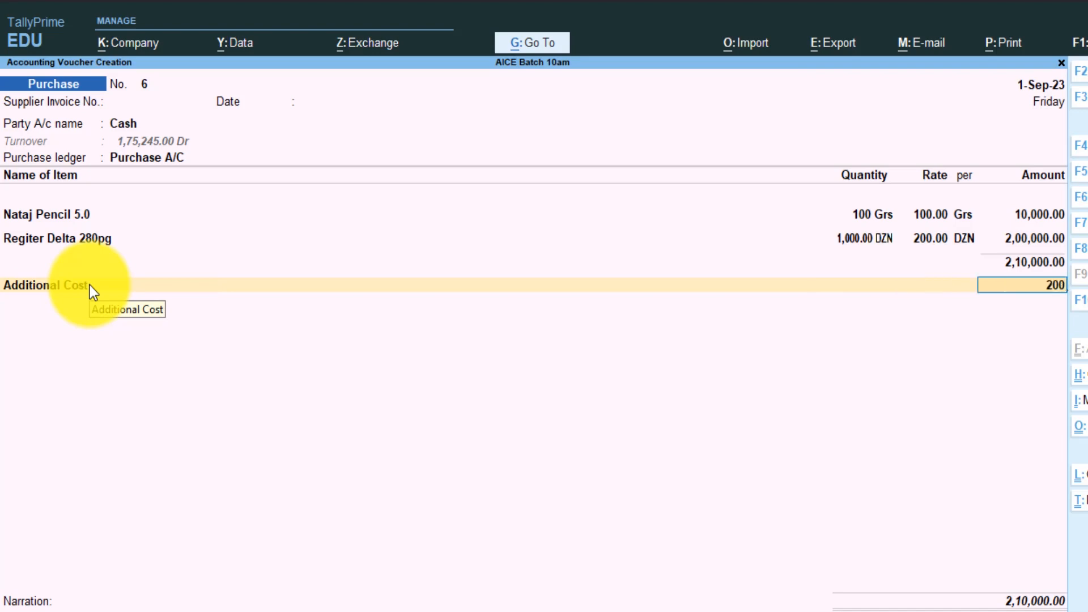
key(BackSpace)
key(BackSpace)
key(BackSpace)
text(5000)
key(Return)
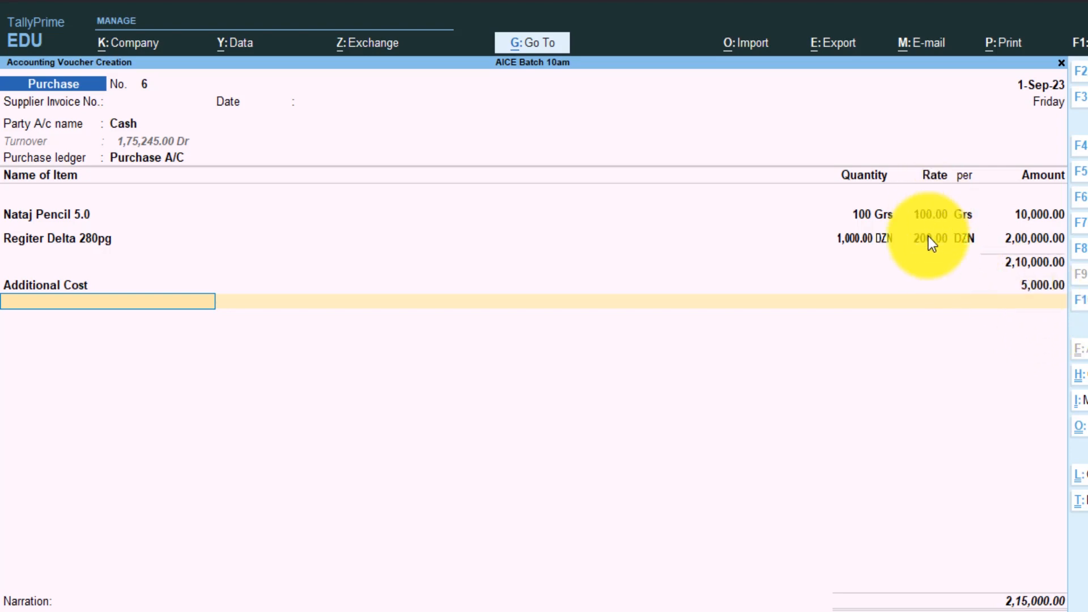
Keep Additional Cost as the selected ledger, accept the purchase voucher and return to the Gateway of Tally.
click(48, 286)
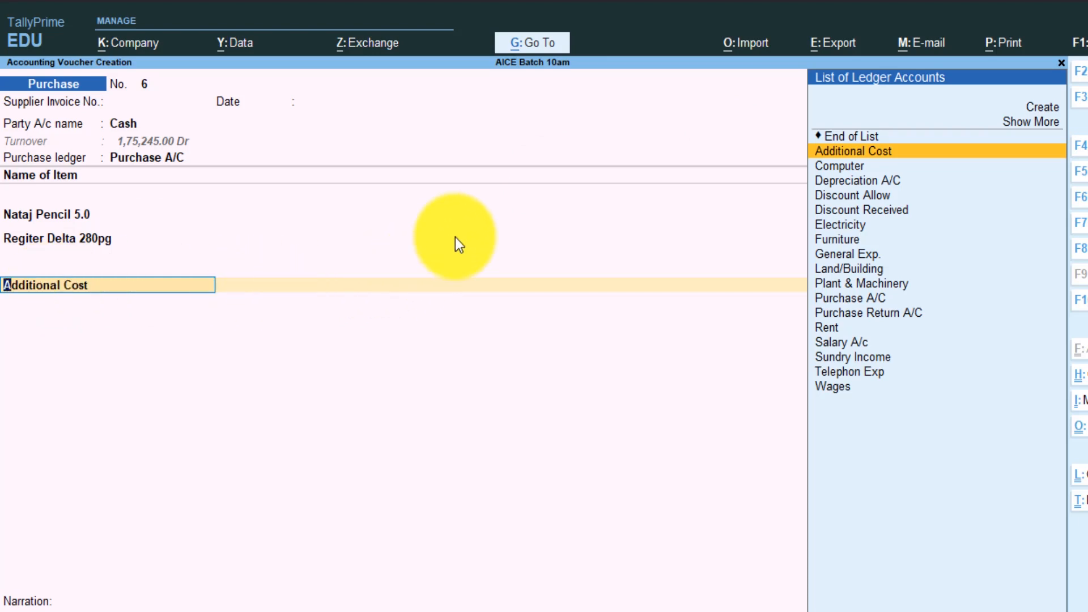
click(861, 152)
key(Return)
key(Return)
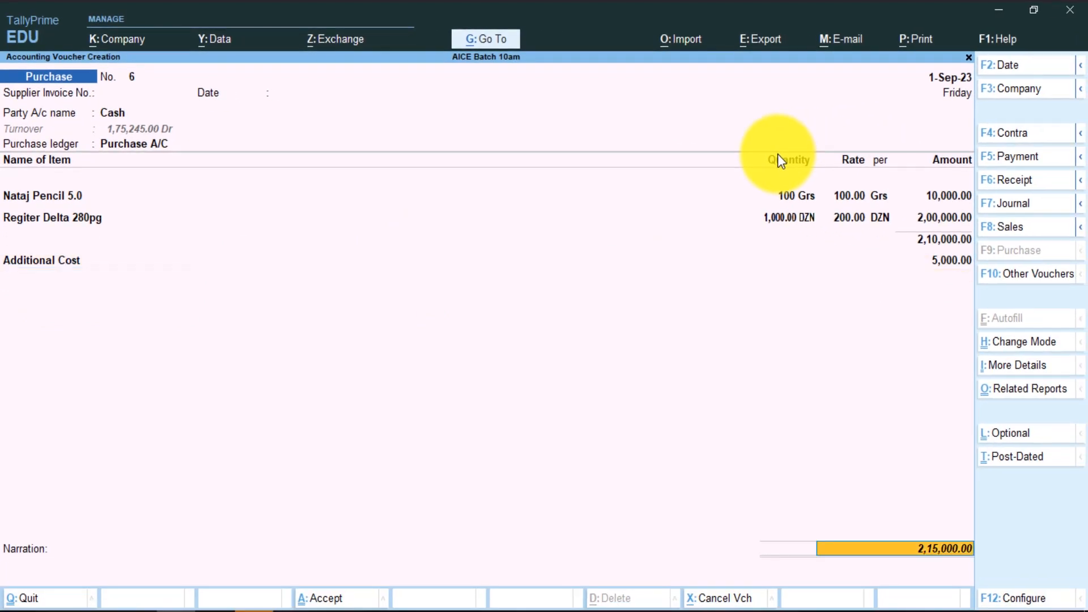
key(Return)
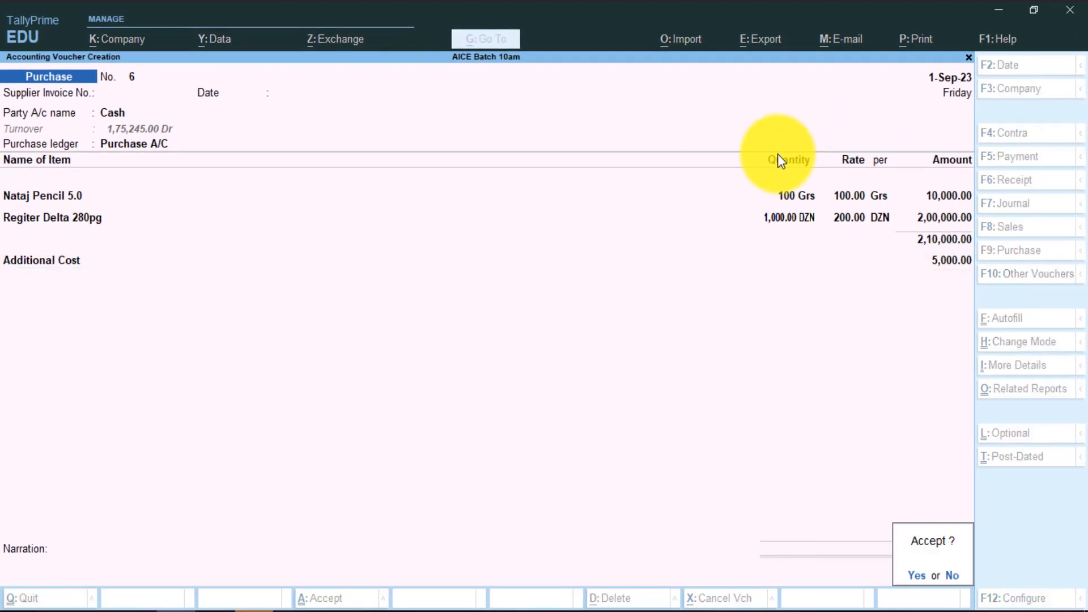
key(Return)
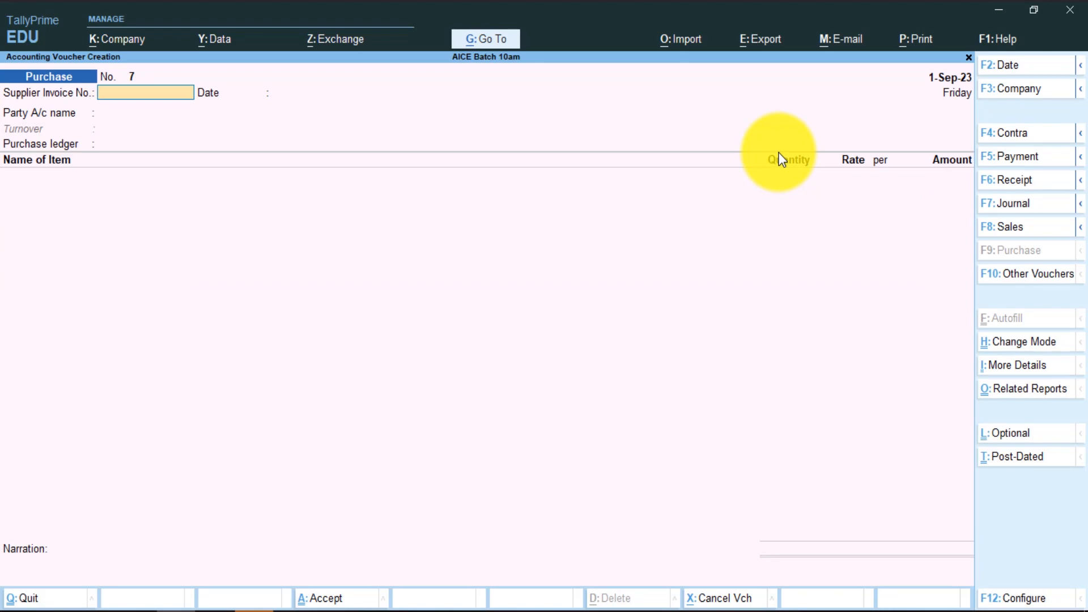
key(Escape)
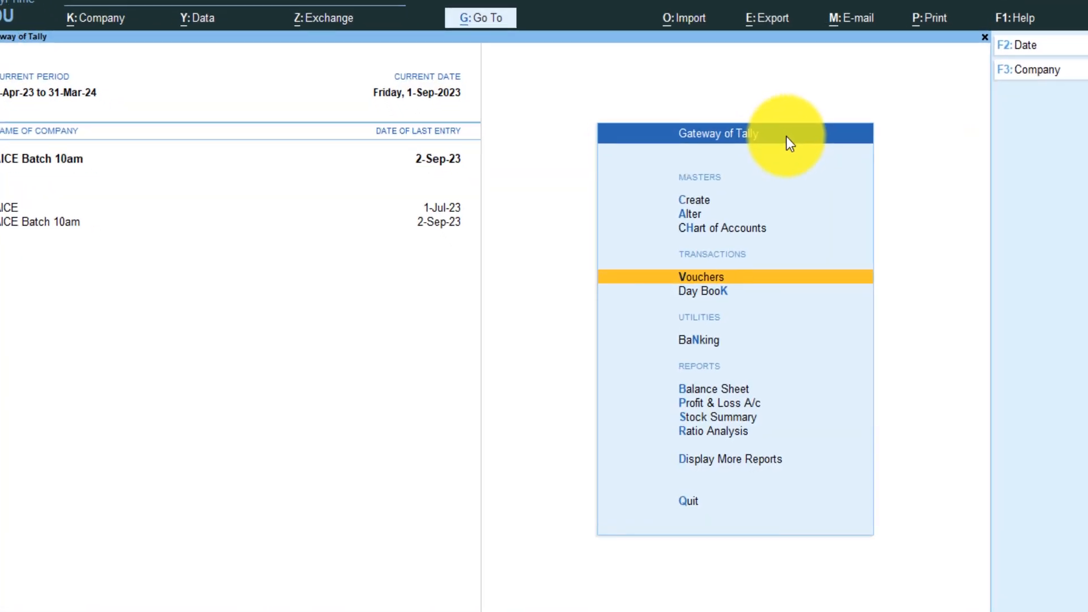
Open Display More Reports from the Gateway of Tally.
key(Down)
key(Down)
key(Down)
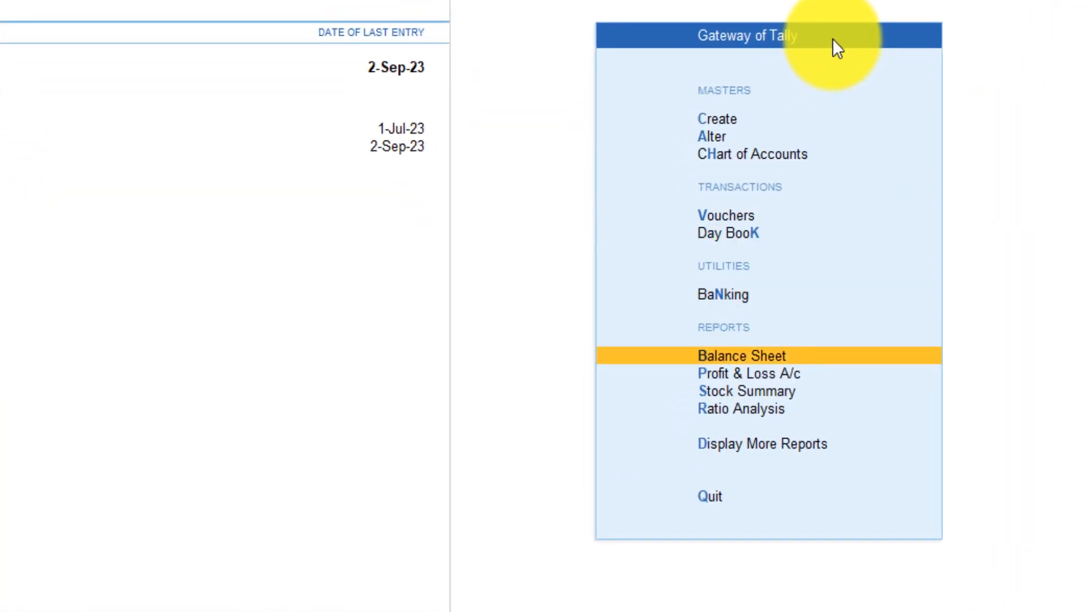
key(Down)
key(Down)
key(Down)
key(Down)
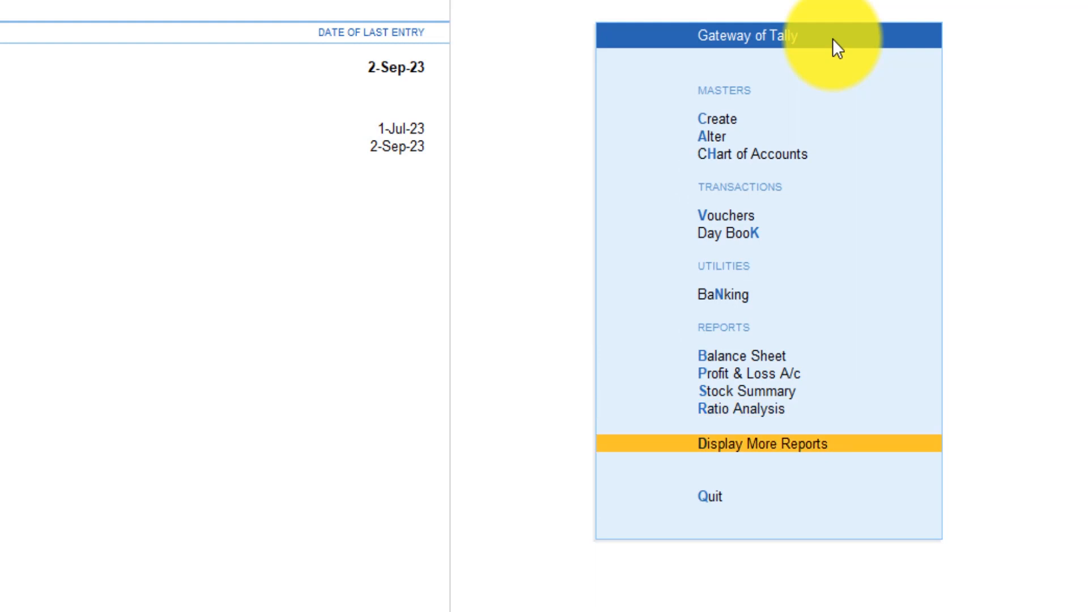
key(Return)
key(Down)
key(Down)
key(Down)
key(Down)
key(Down)
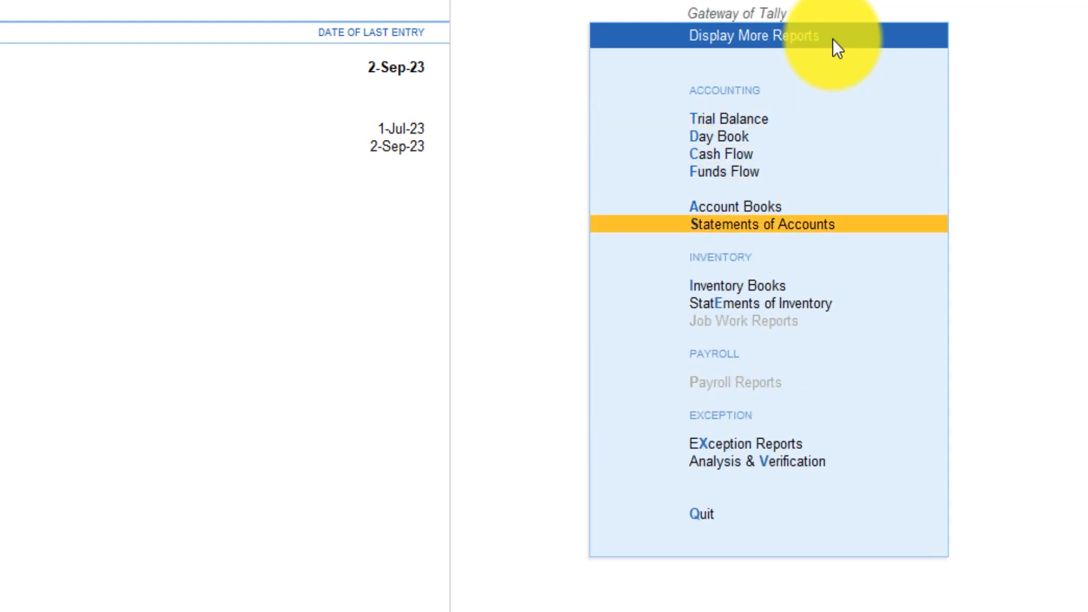
key(Up)
key(Return)
key(Down)
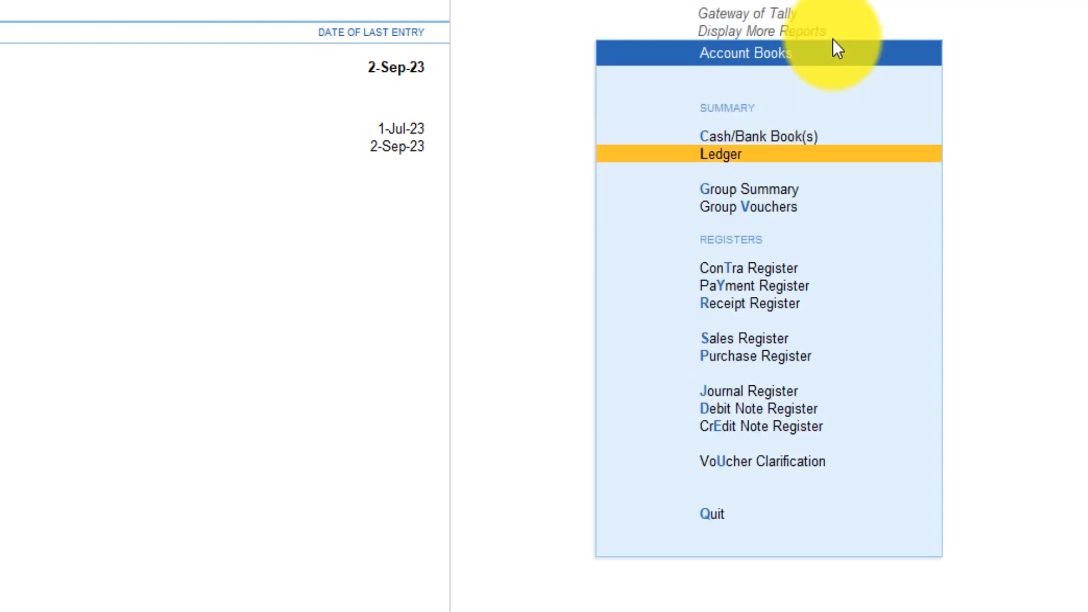
key(Escape)
Open the Stock Item report under Inventory Books to bring up its item selection.
key(Down)
key(Down)
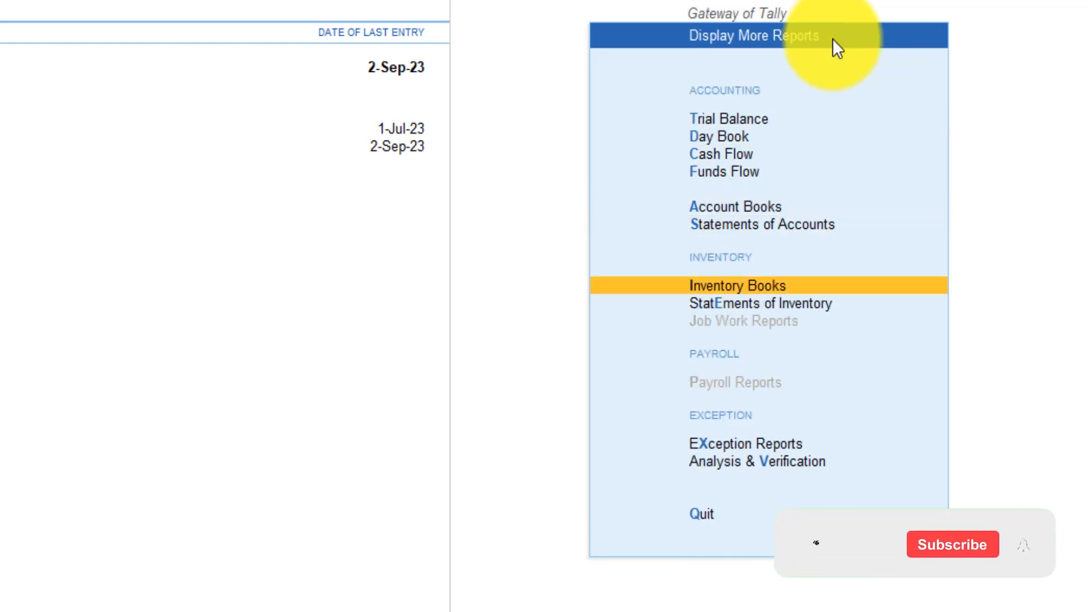
key(Down)
key(Up)
key(Return)
key(Down)
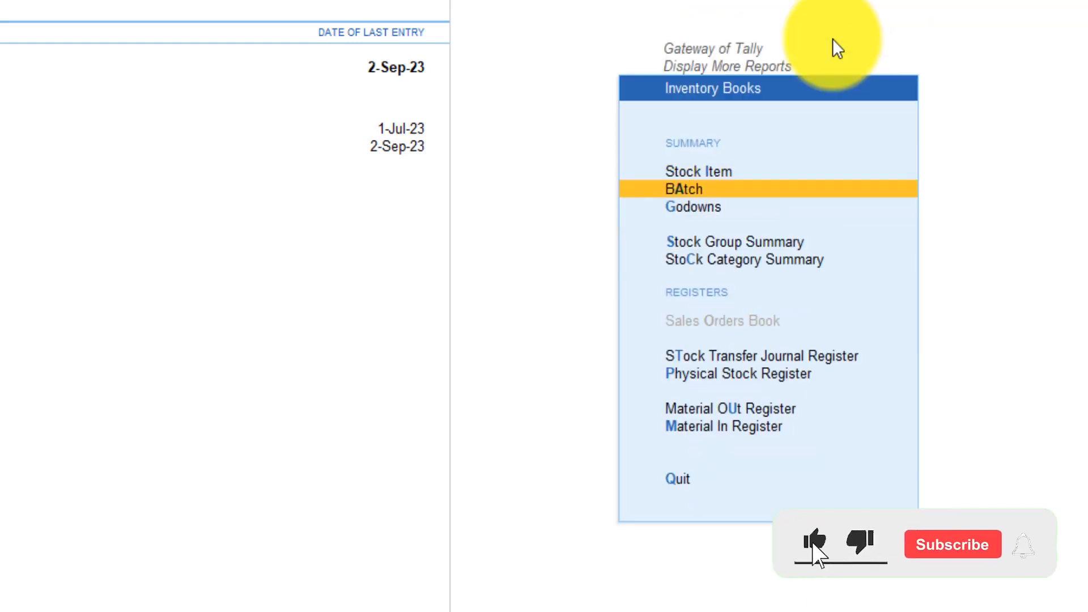
key(Down)
key(Up)
key(Up)
key(Return)
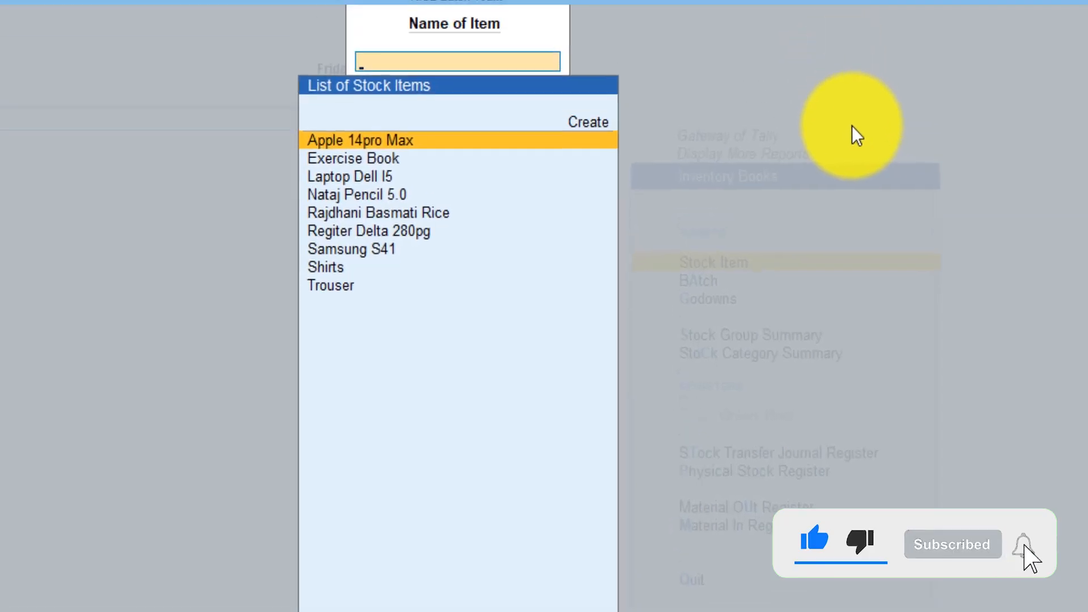
Open the September stock vouchers of Nataj Pencil 5.0 and examine the inward rate of the Cash purchase.
key(Down)
key(Down)
key(Down)
key(Down)
key(Down)
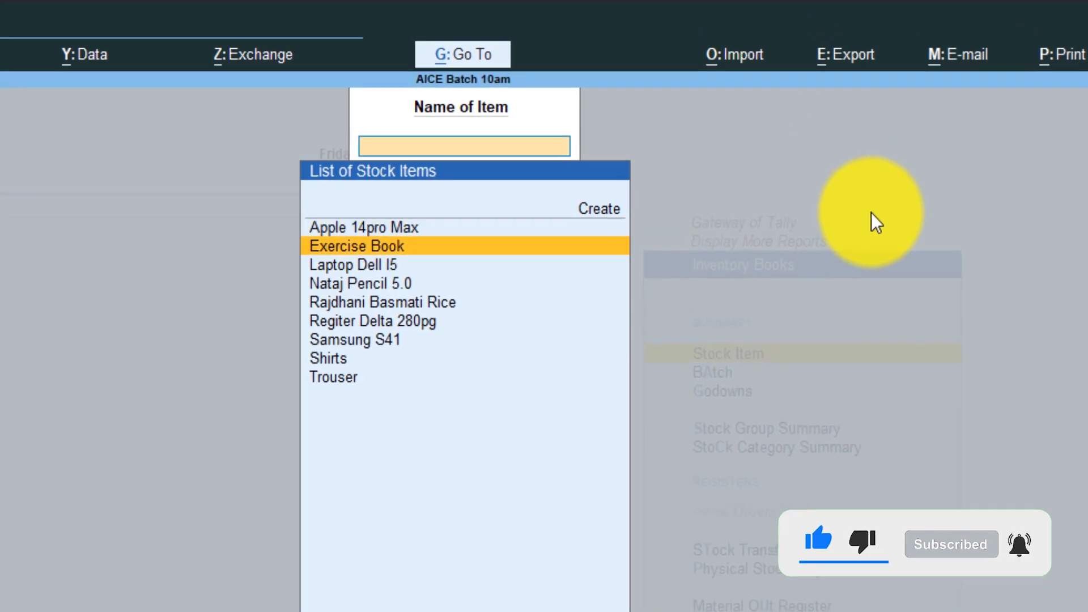
key(Down)
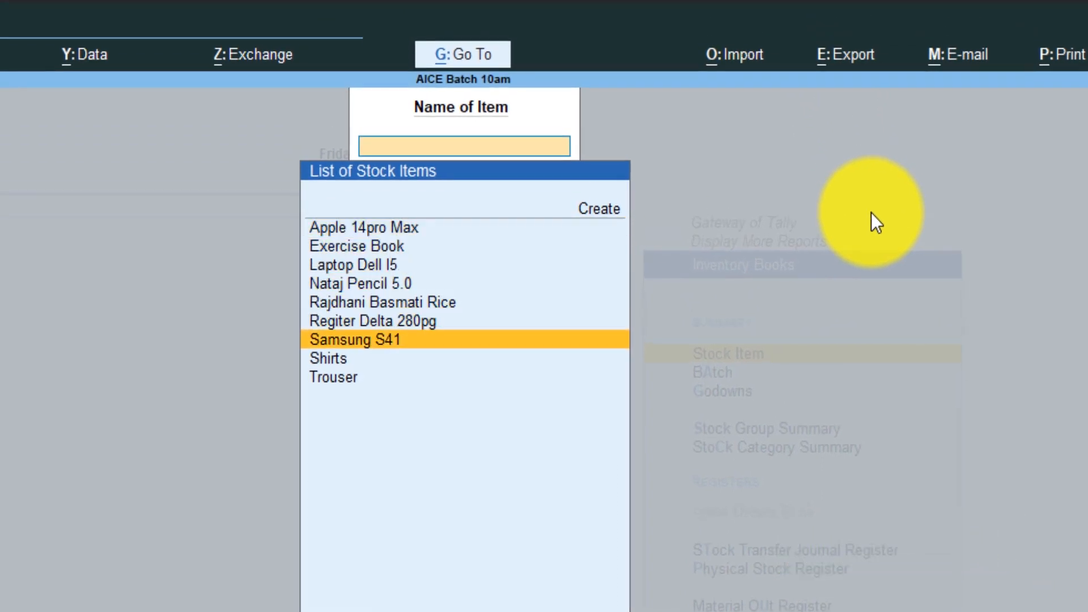
key(Up)
key(Up)
key(Up)
key(Return)
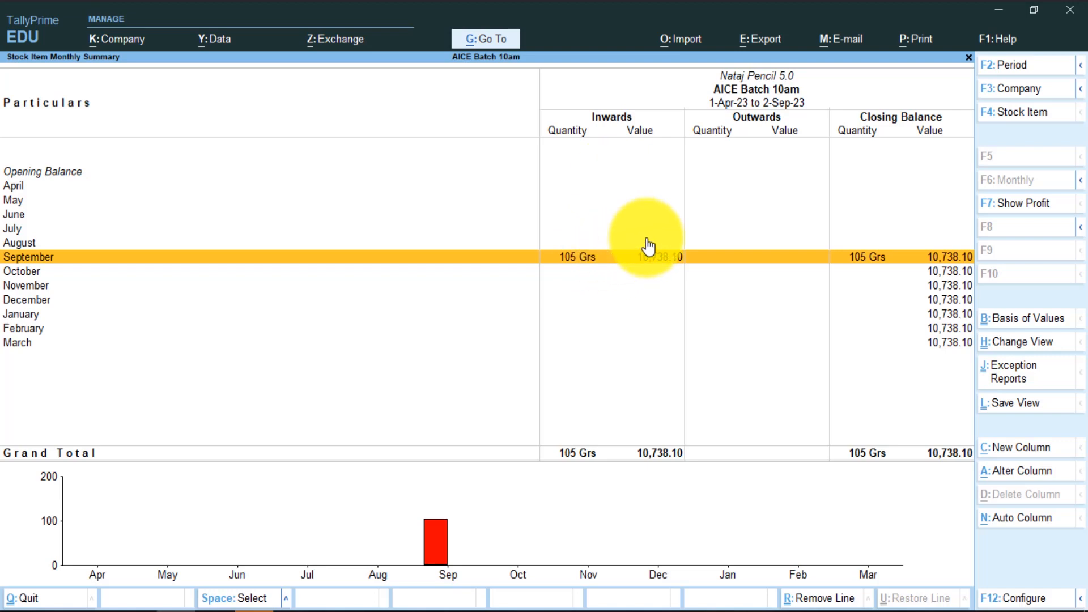
key(Return)
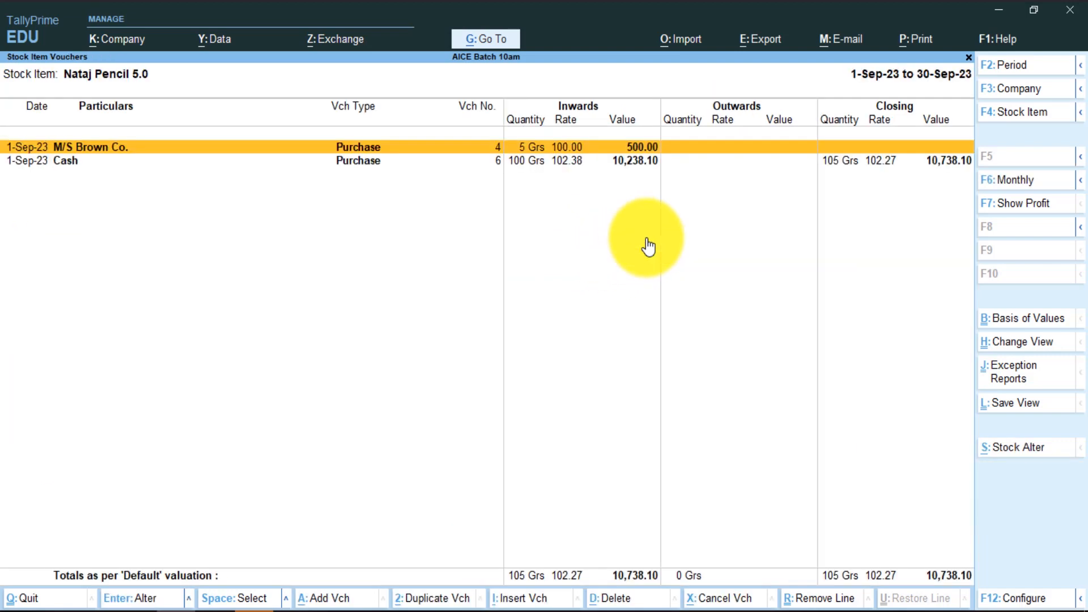
key(Return)
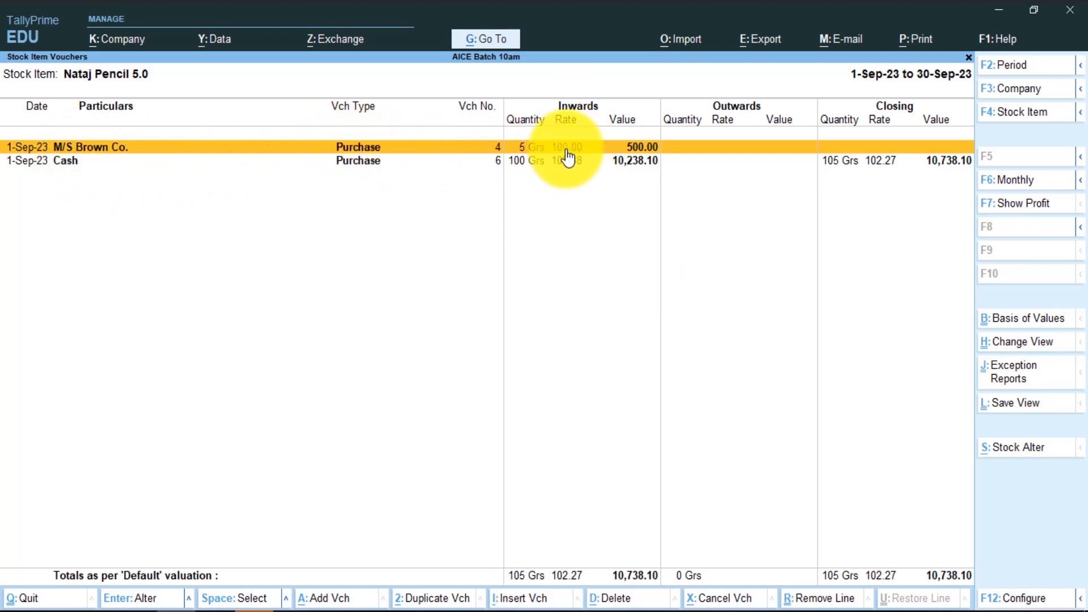
click(62, 163)
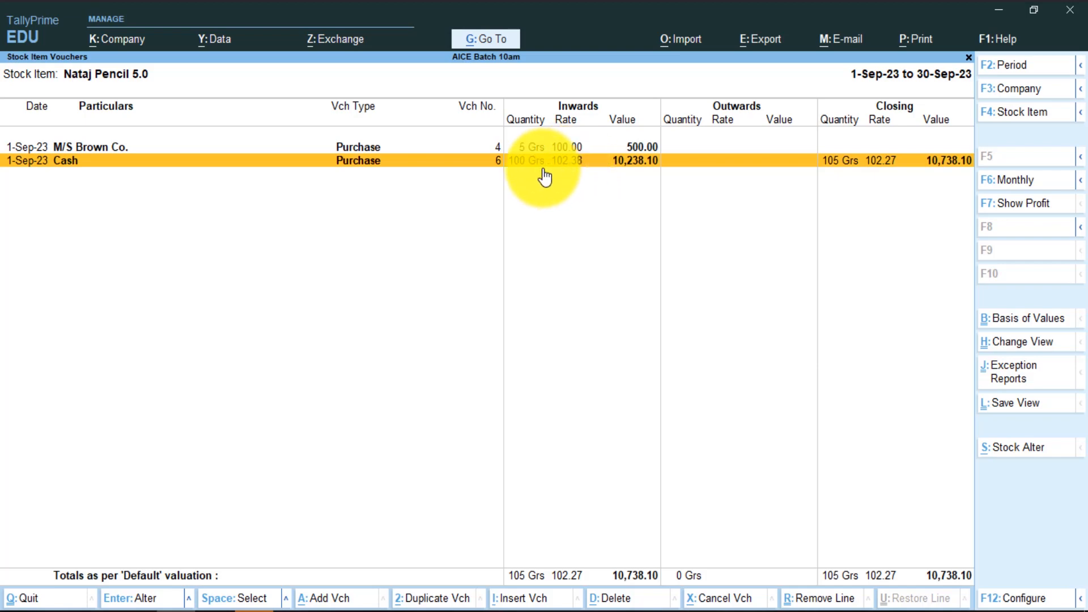
Leave the Nataj Pencil 5.0 report and open the September stock vouchers of Regiter Delta 280pg.
key(Escape)
key(Escape)
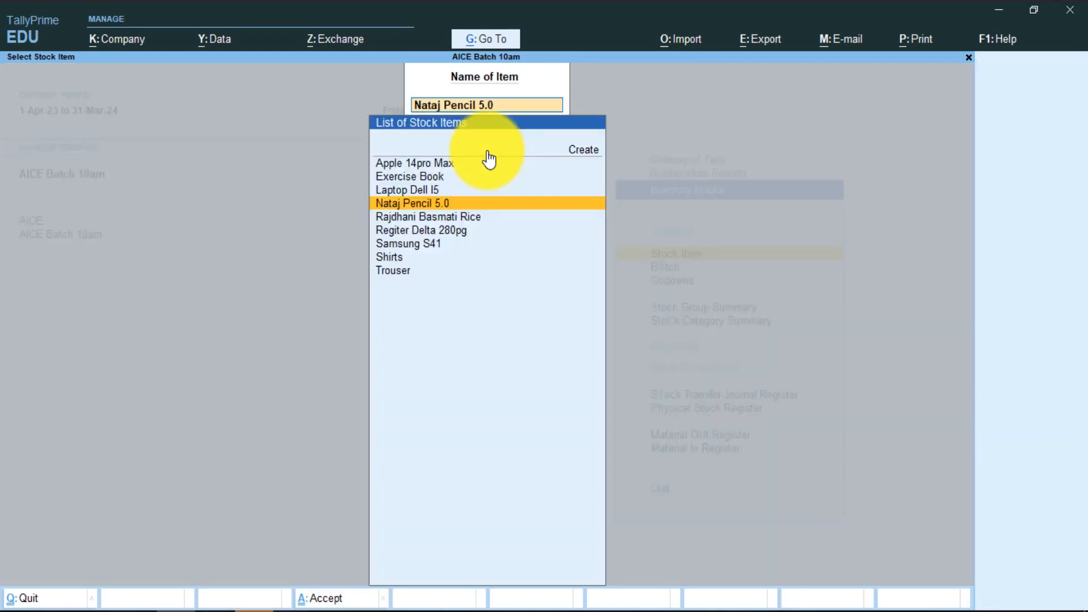
key(Down)
key(Down)
key(Down)
key(Up)
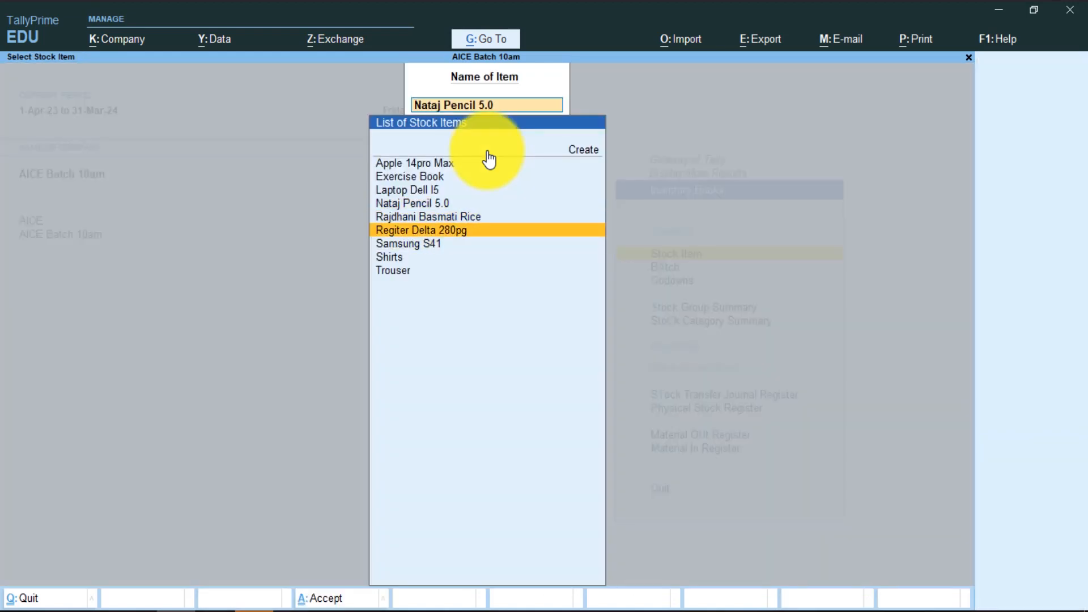
key(Return)
key(Return)
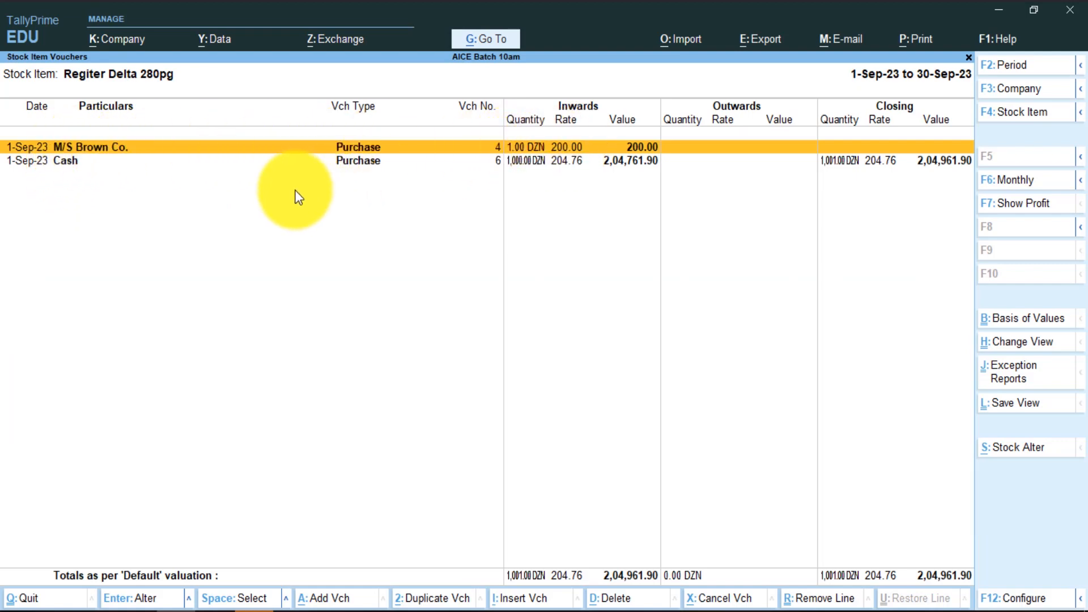
Compare the inward rates of the two Regiter Delta 280pg purchases.
click(72, 162)
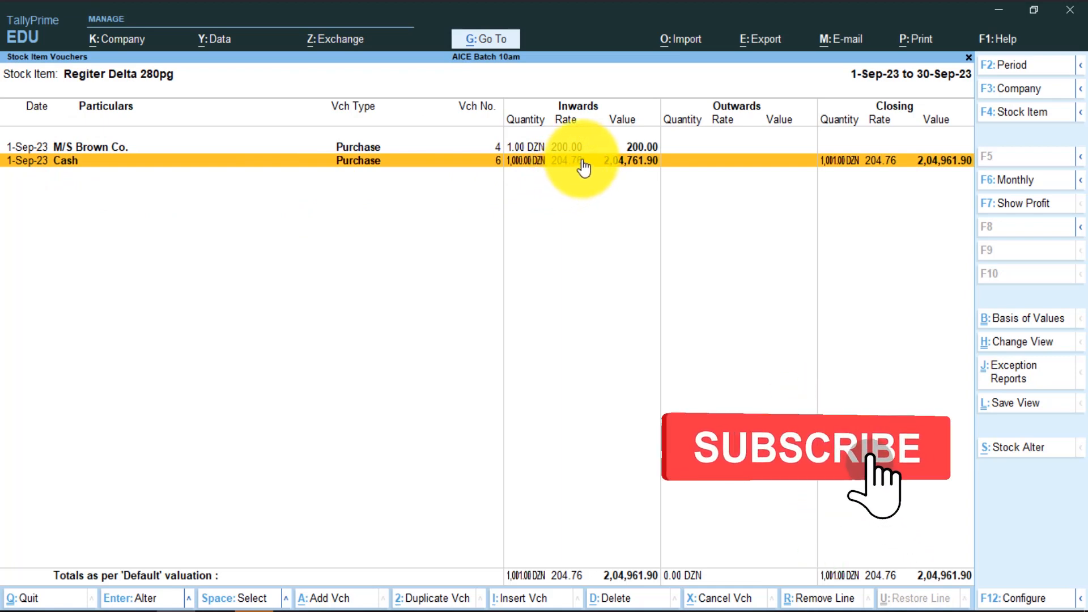
click(553, 147)
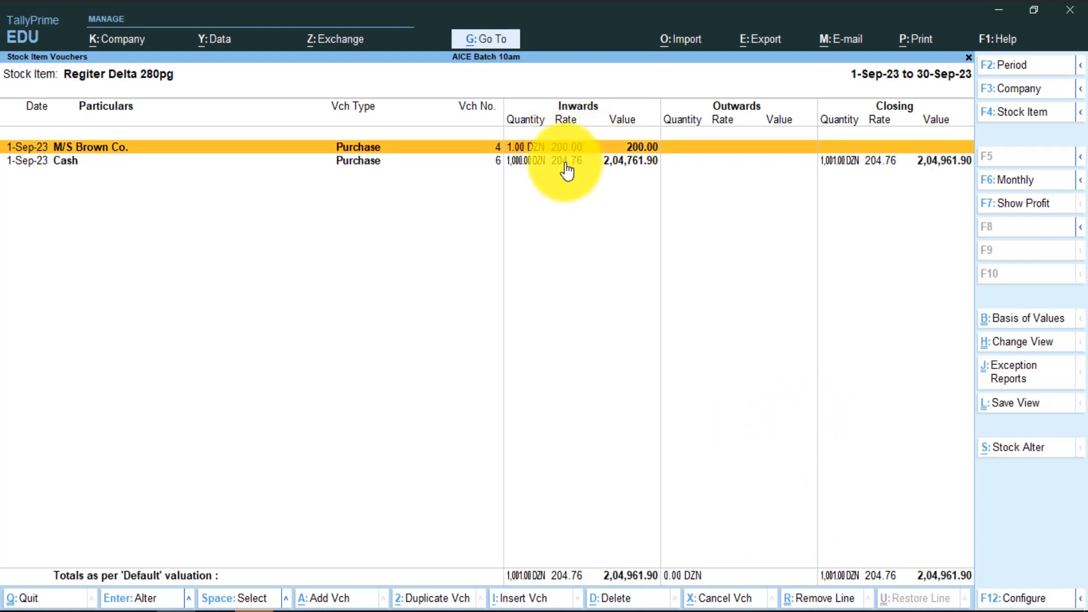
click(569, 163)
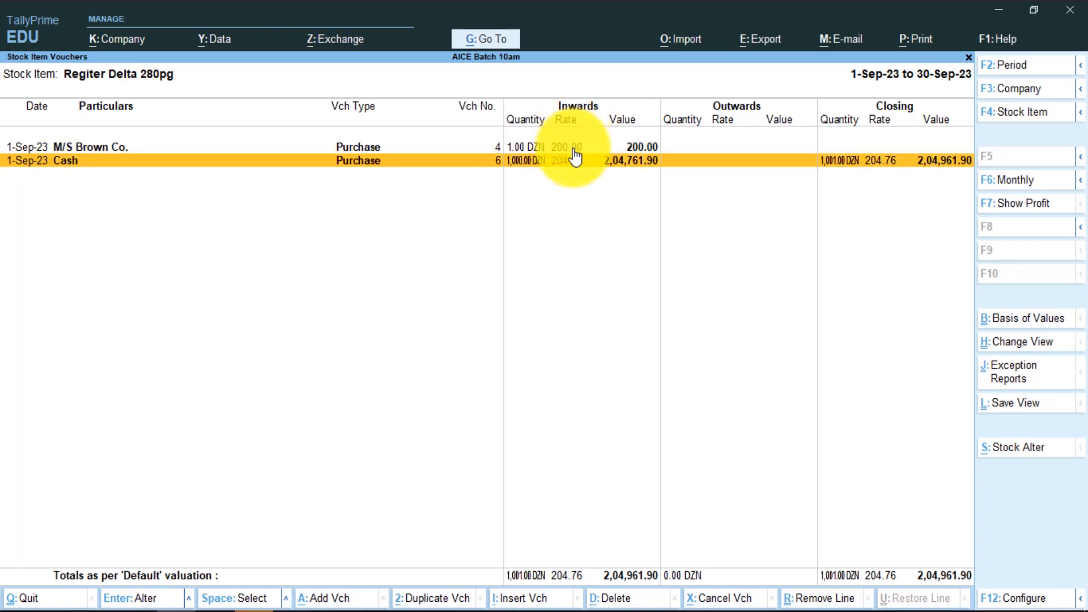
Set Show Rate to No in the stock item vouchers report configuration and apply it.
key(F12)
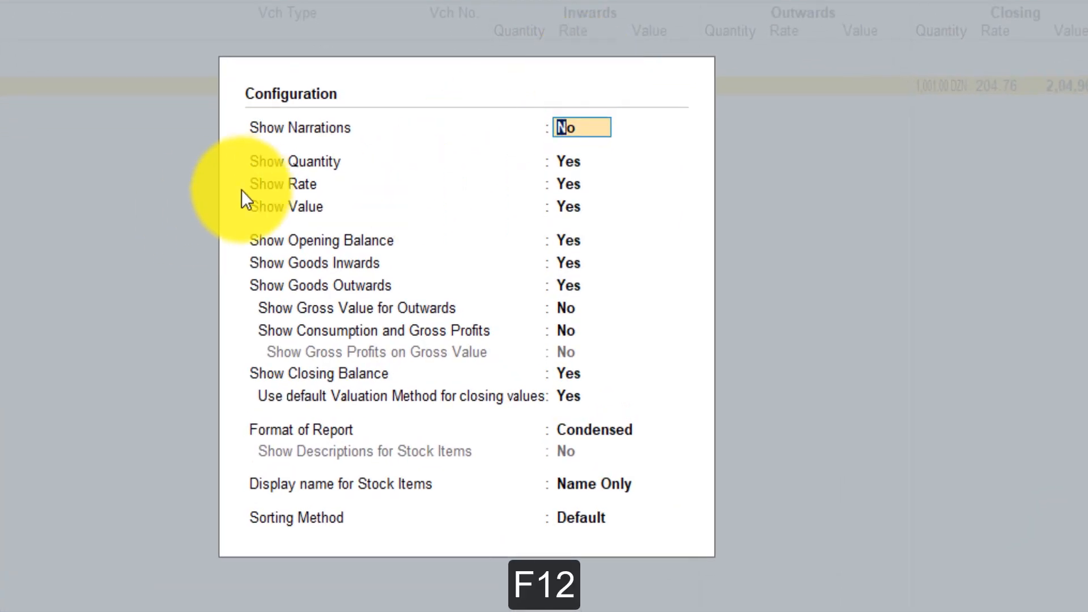
click(254, 185)
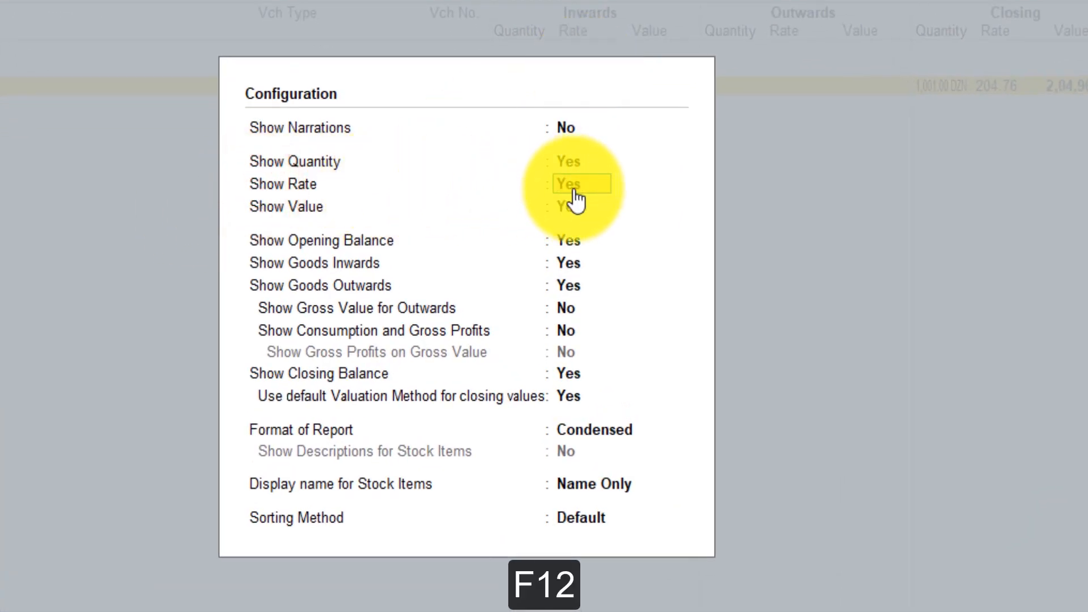
text(n)
key(Return)
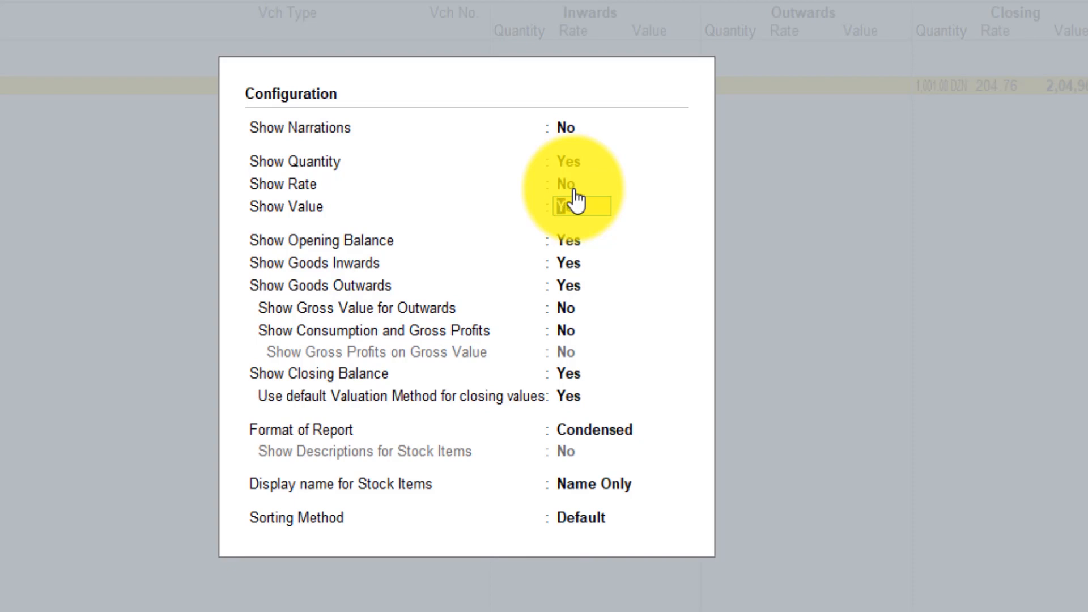
key(ctrl+a)
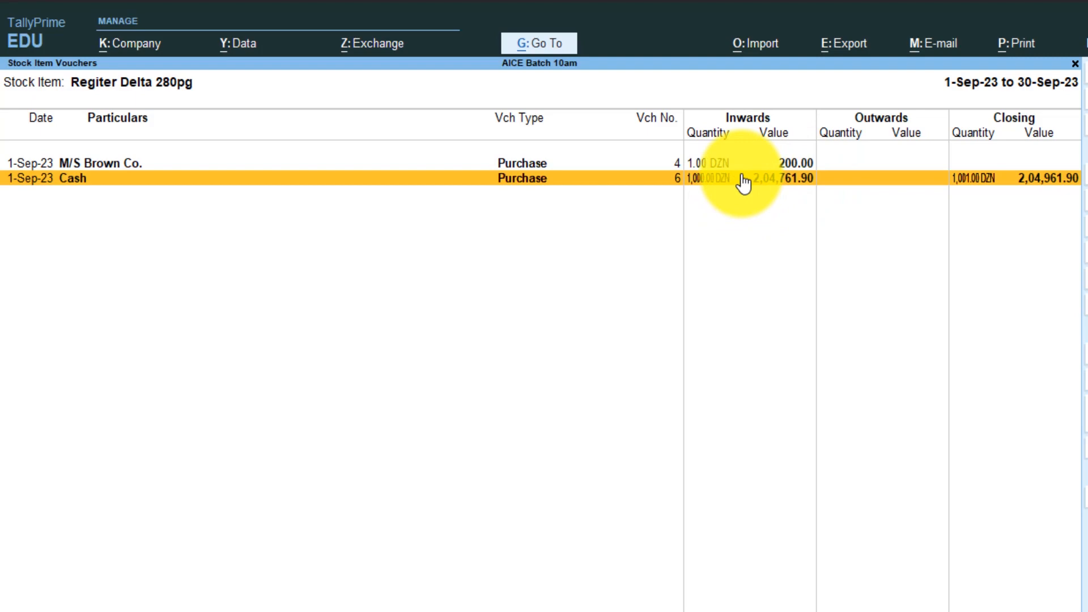
Set Show Rate back to Yes in the report configuration and apply it.
key(F12)
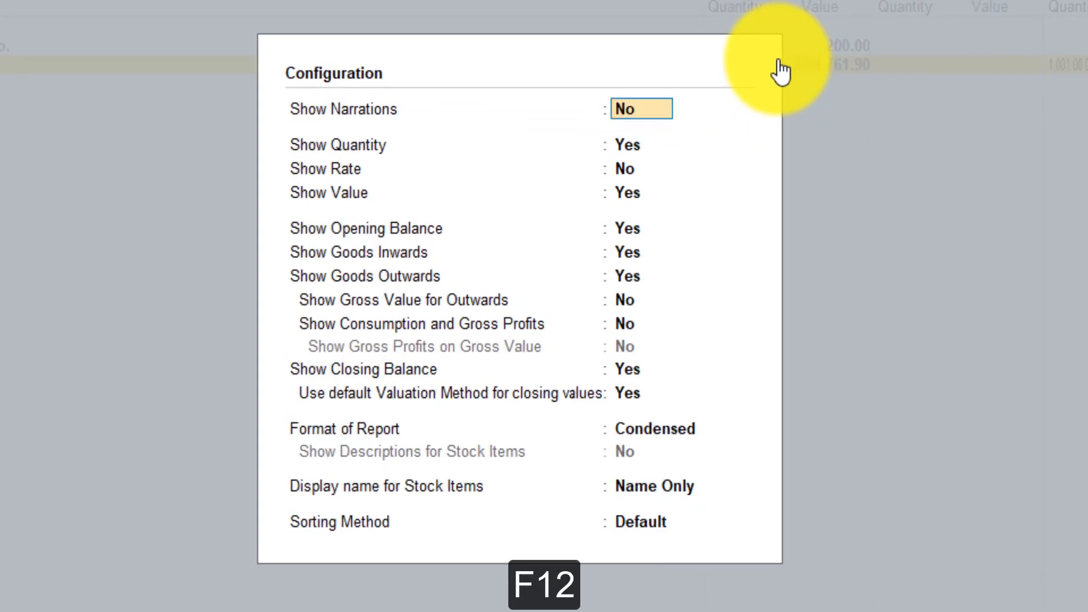
click(626, 168)
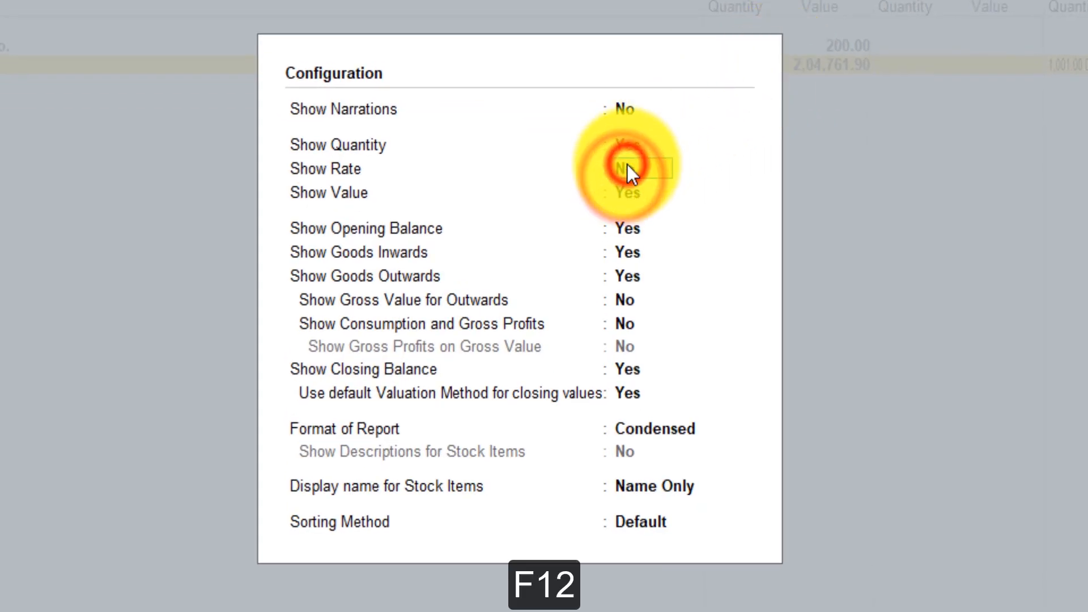
text(y)
key(Return)
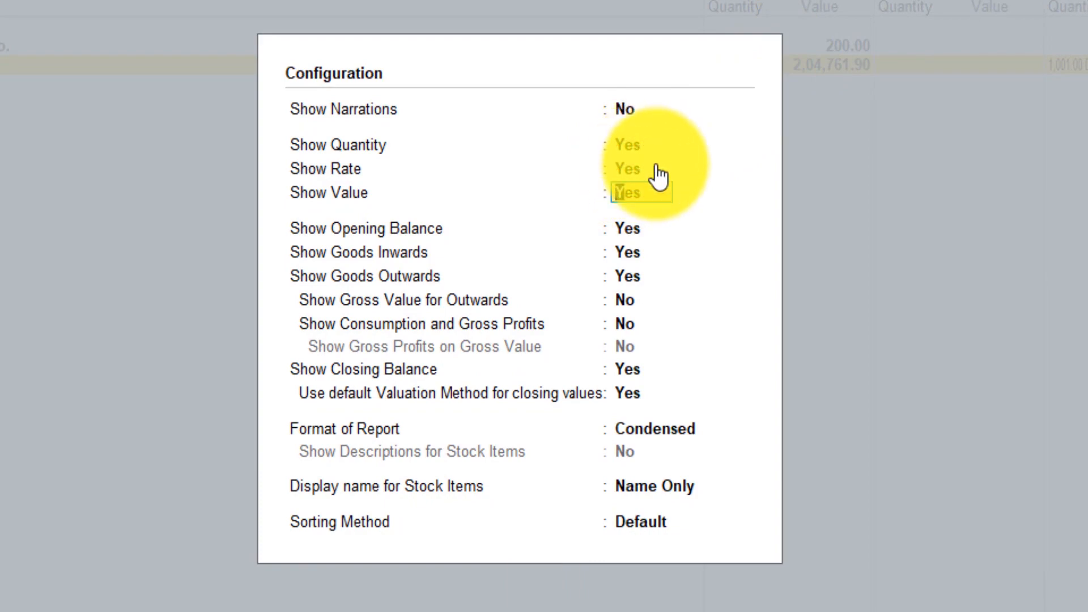
key(ctrl+a)
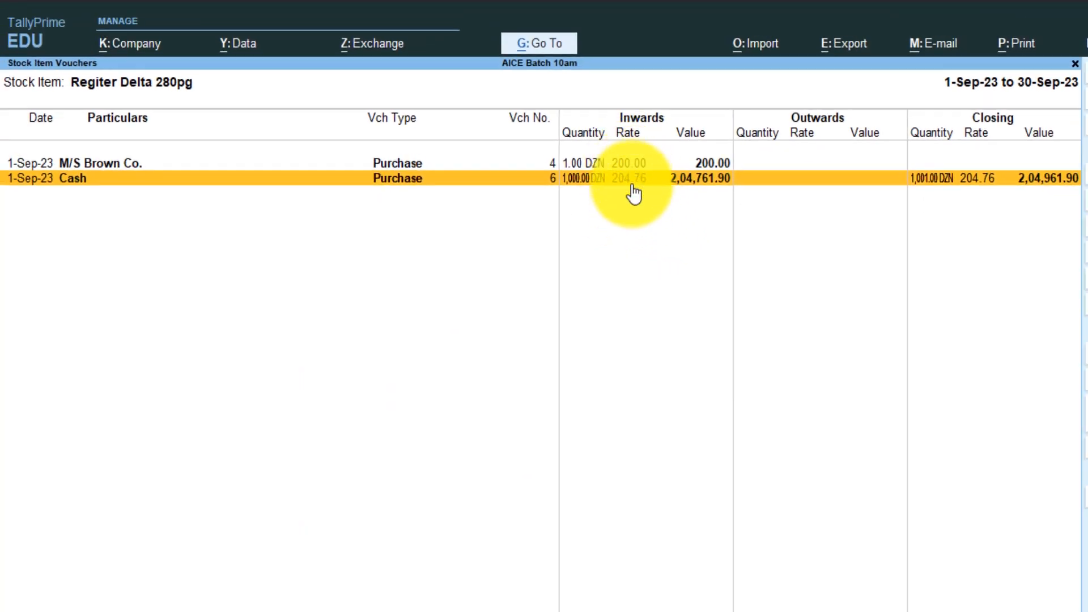